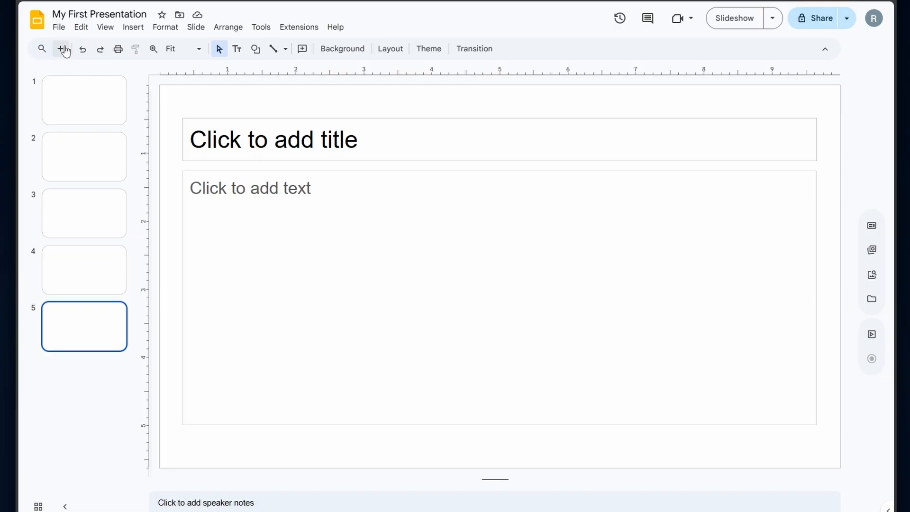
- Enter "My First Presentation" as the title on slide 1
click(98, 105)
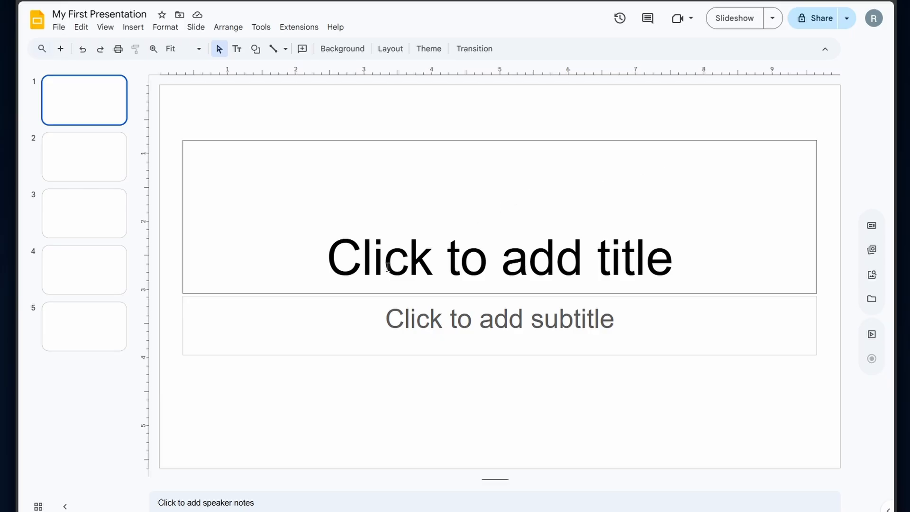
click(506, 264)
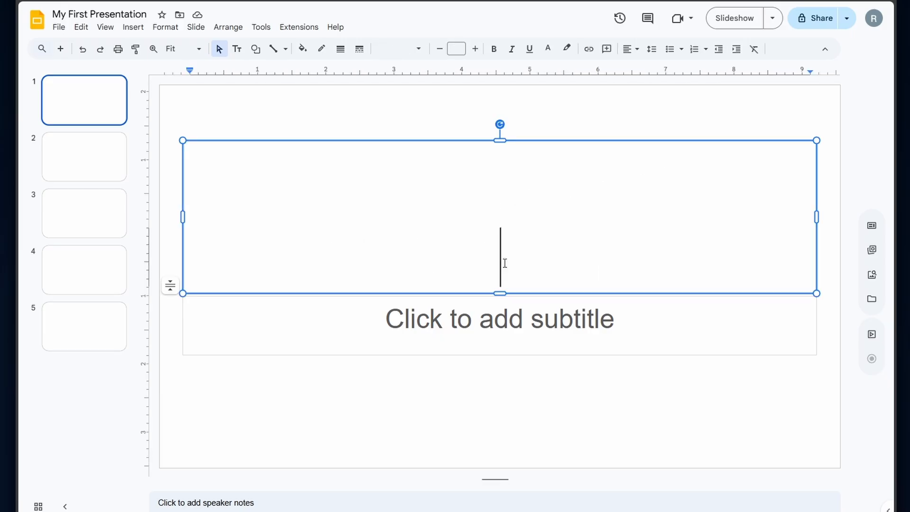
text(My)
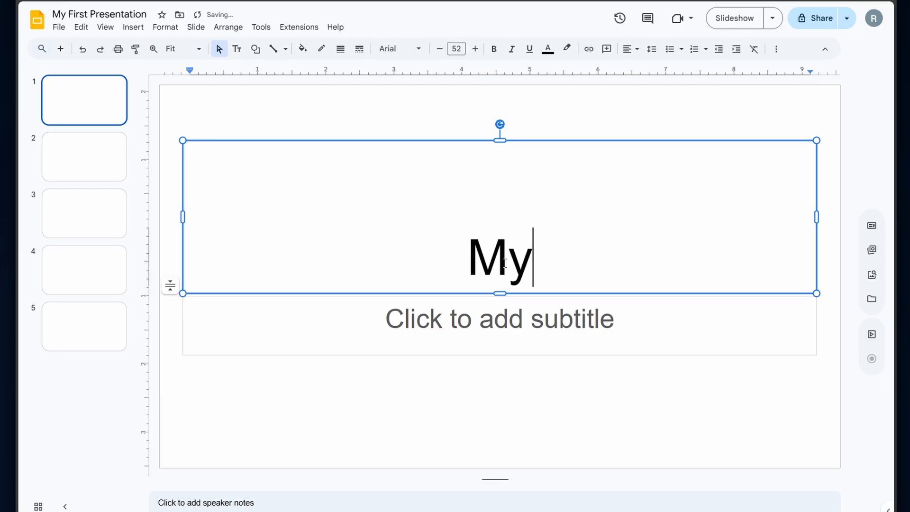
text( First Presne)
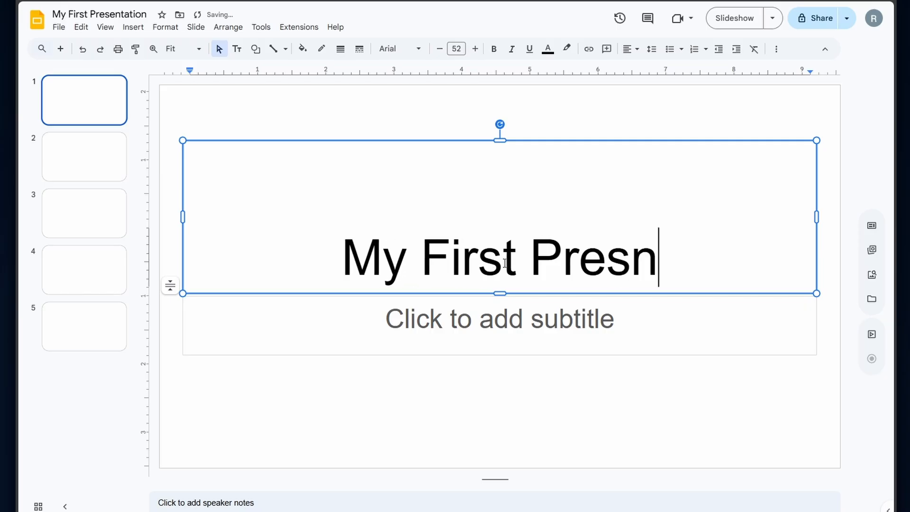
key(BackSpace)
key(BackSpace)
text(entation)
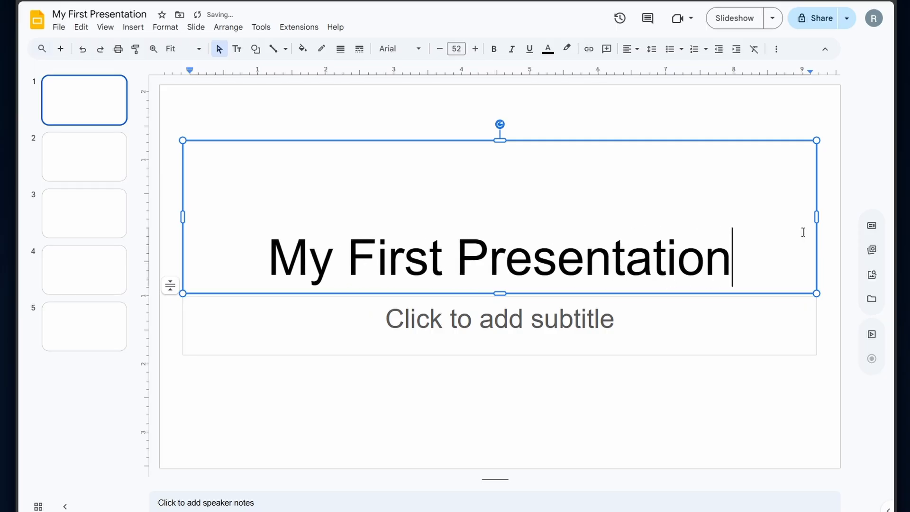
- Enter "Thank you for being here!" as the subtitle on slide 1
click(509, 298)
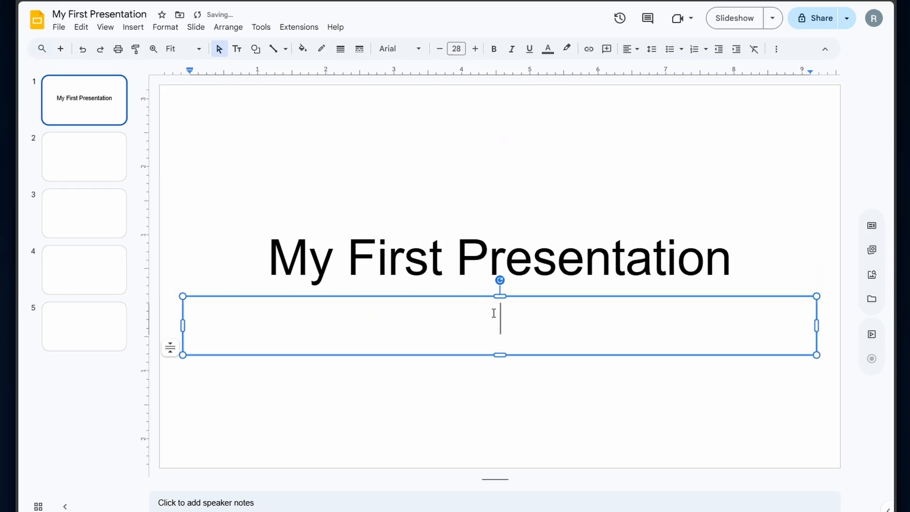
text(Thank you so)
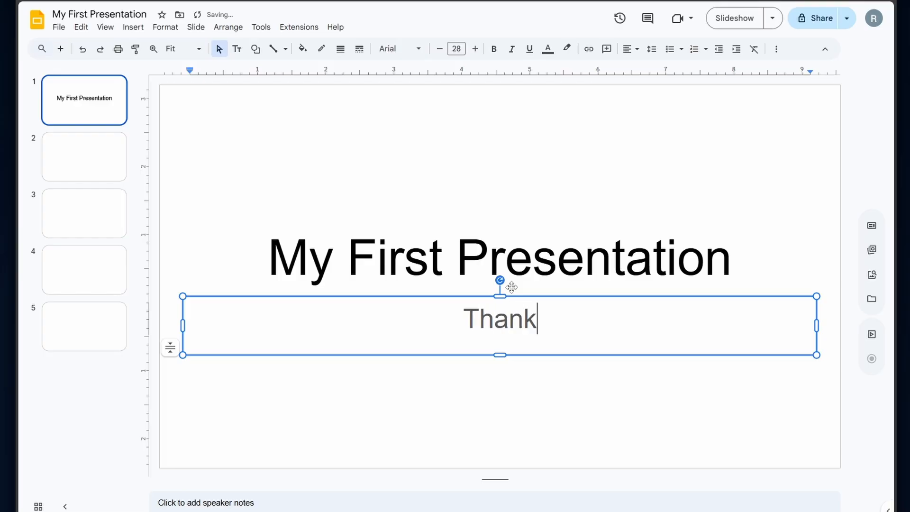
key(BackSpace)
key(BackSpace)
text(for )
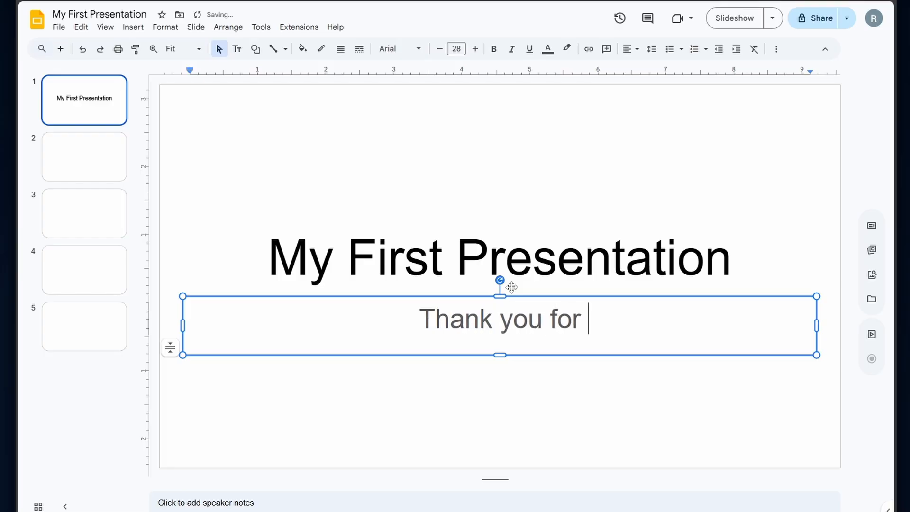
text(being here!)
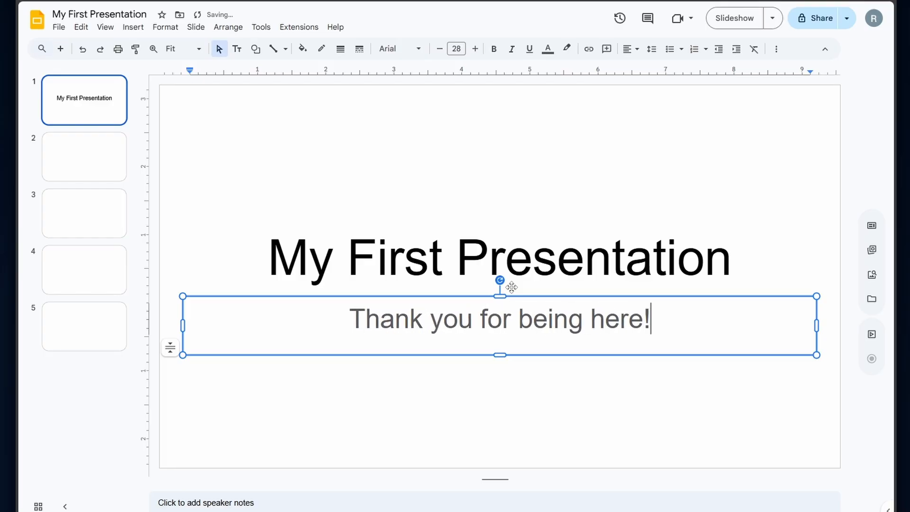
click(660, 112)
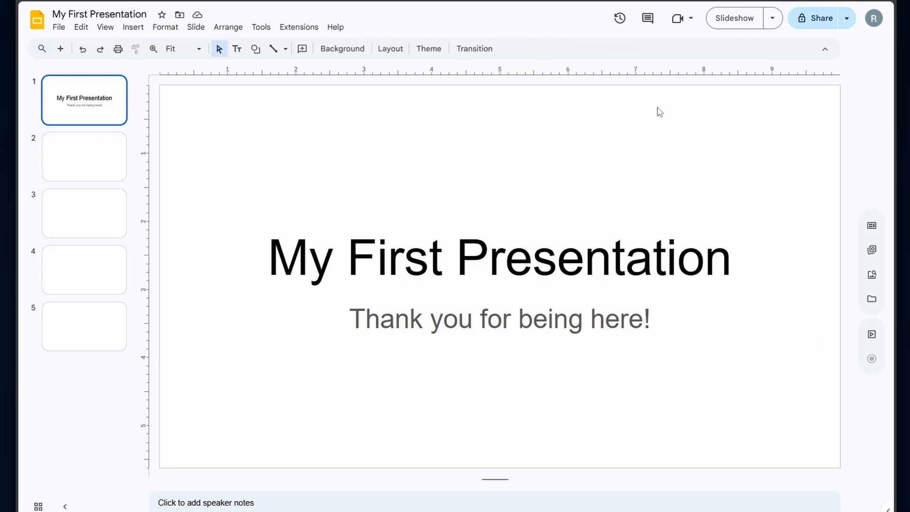
- Set the font of the whole slide 1 title to Comfortaa
click(493, 260)
drag(740, 258, 257, 264)
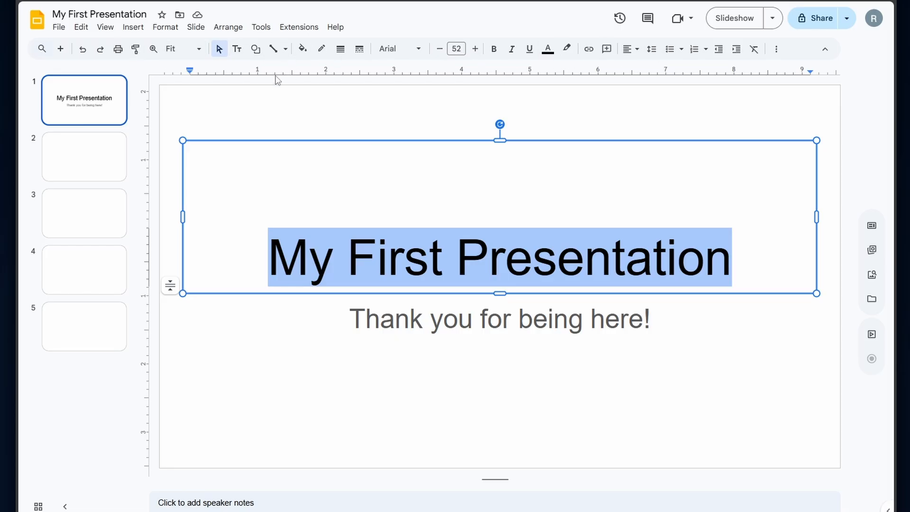
click(397, 51)
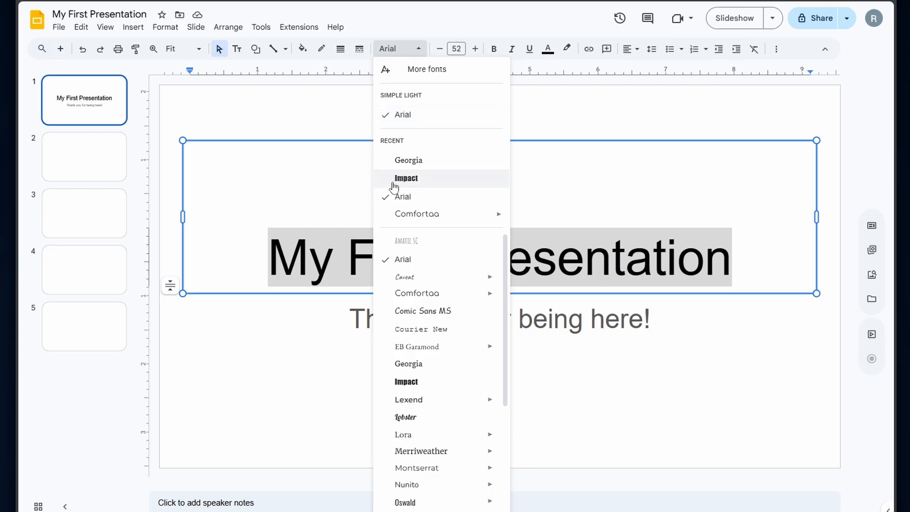
click(431, 217)
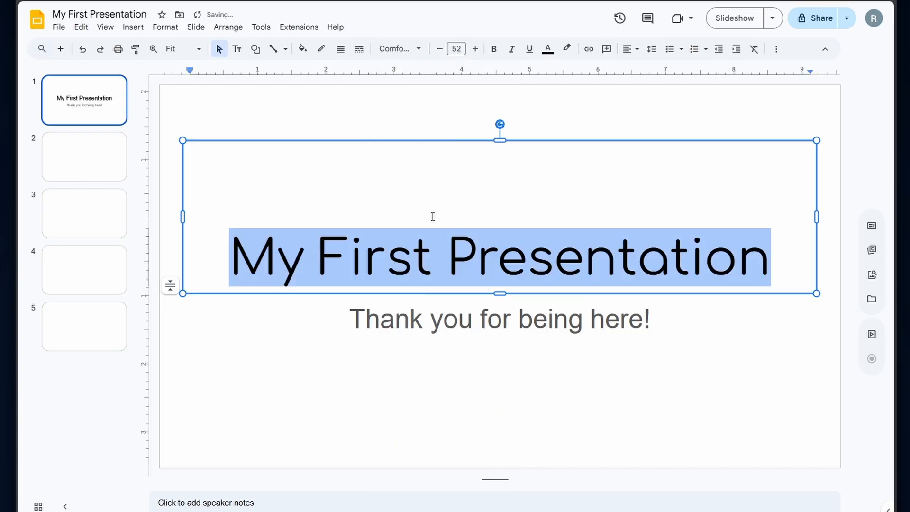
- Set the title's font size to 51 and make the text bold
click(440, 54)
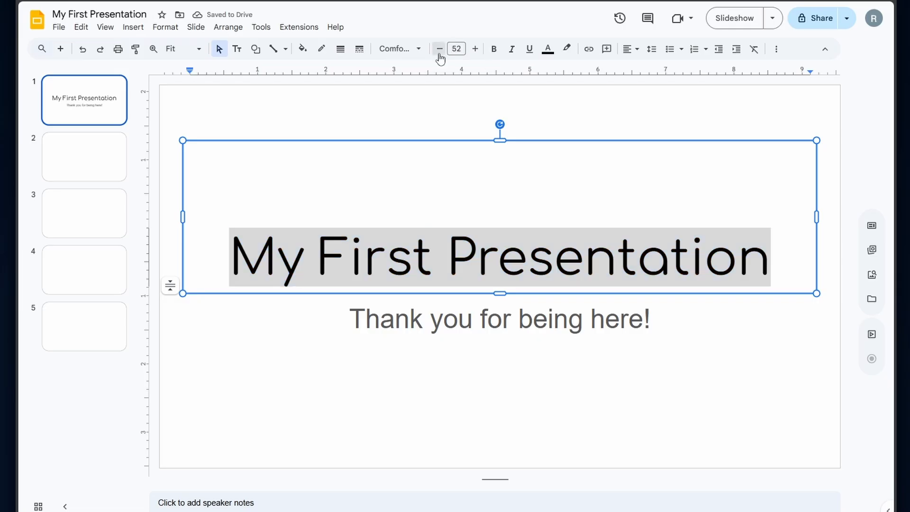
click(439, 57)
click(440, 57)
click(474, 53)
click(475, 53)
click(495, 52)
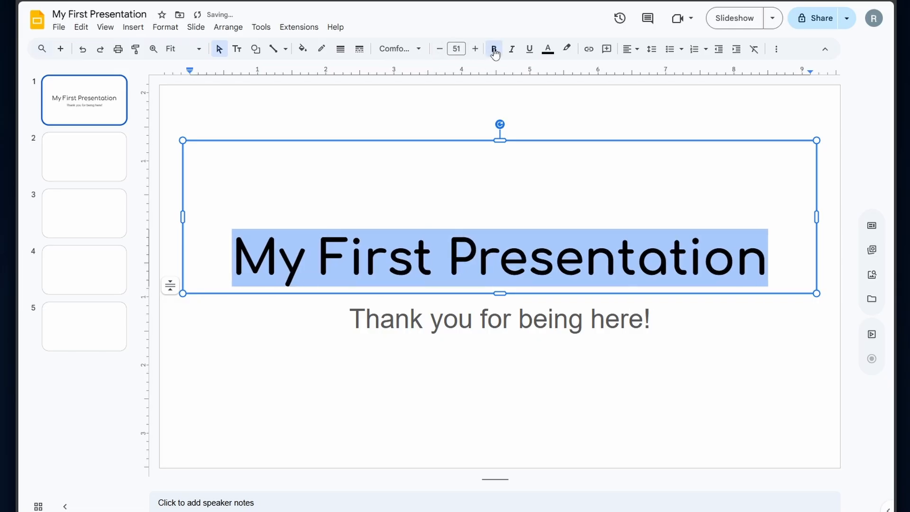
- Color the title text green and give it a light gray highlight
click(548, 49)
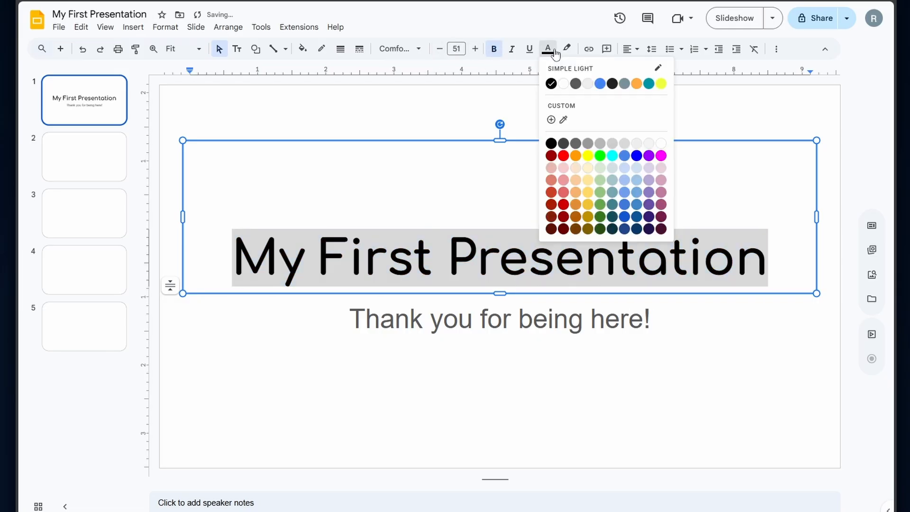
click(599, 205)
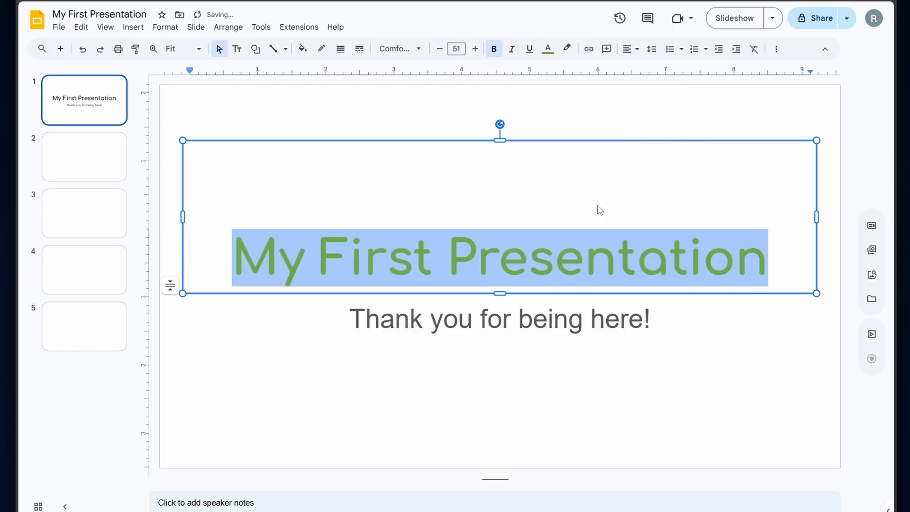
click(566, 49)
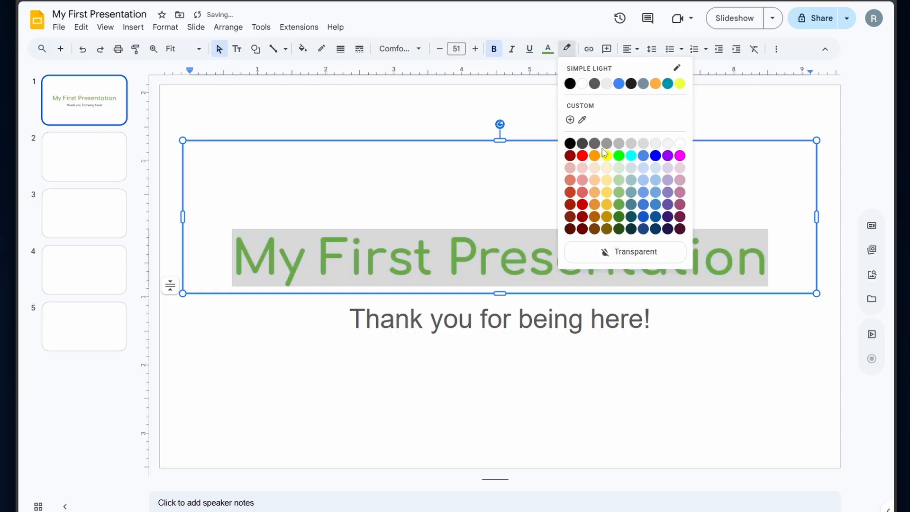
click(655, 144)
click(670, 258)
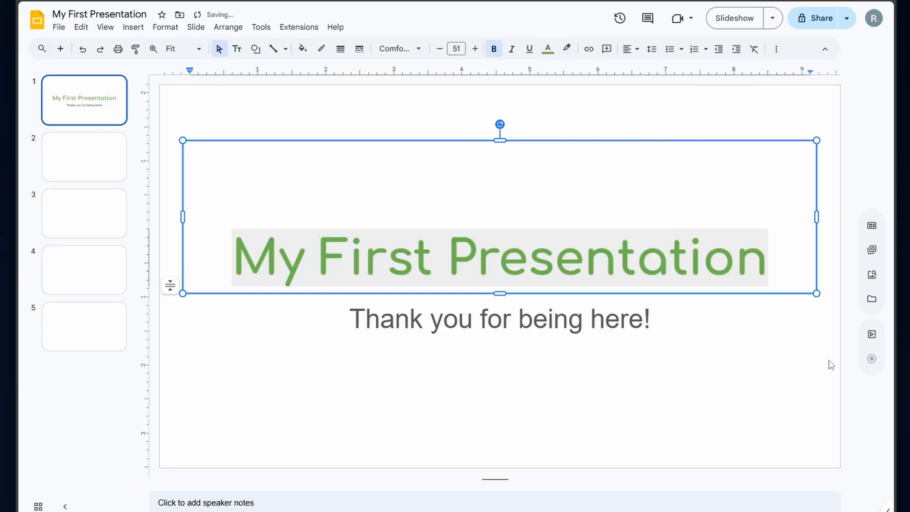
- Set the title's font to Georgia and its text color to dark gray
drag(777, 261, 241, 243)
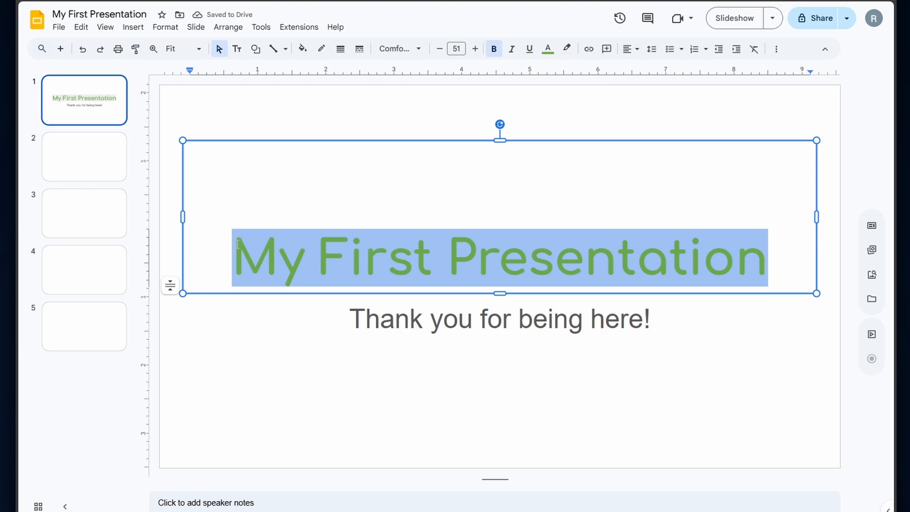
click(407, 49)
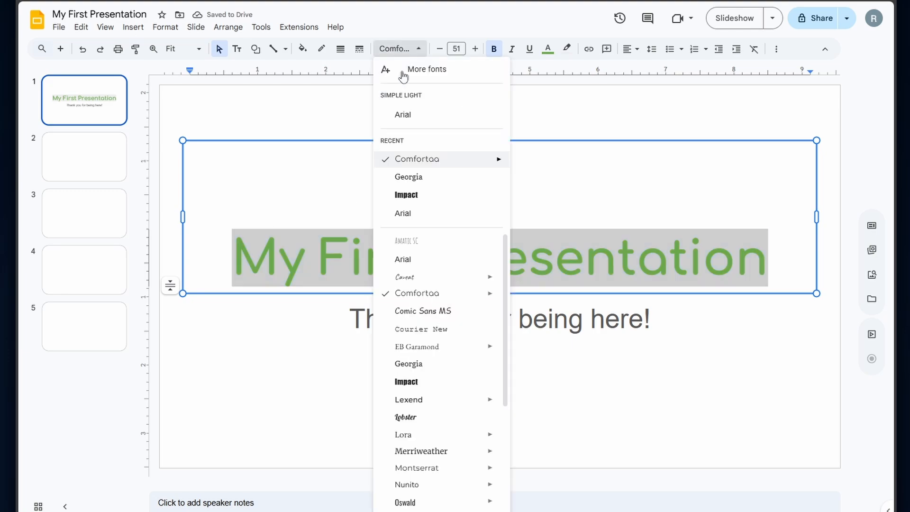
click(436, 179)
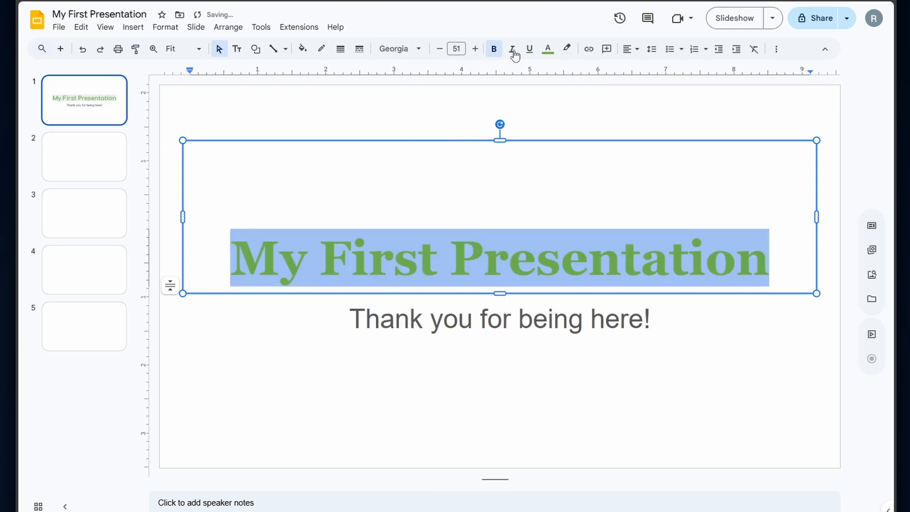
click(548, 49)
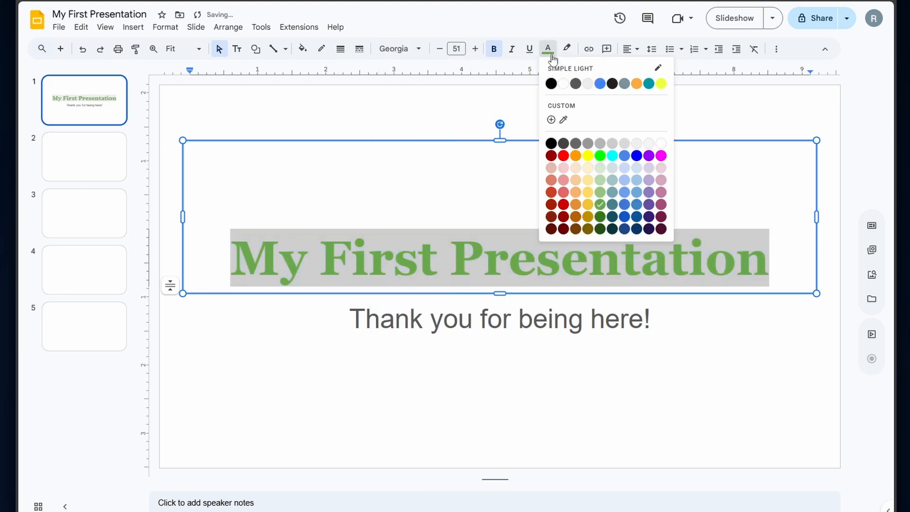
click(575, 143)
- Remove the highlight color behind the title text on slide 1
drag(770, 234, 231, 255)
click(566, 49)
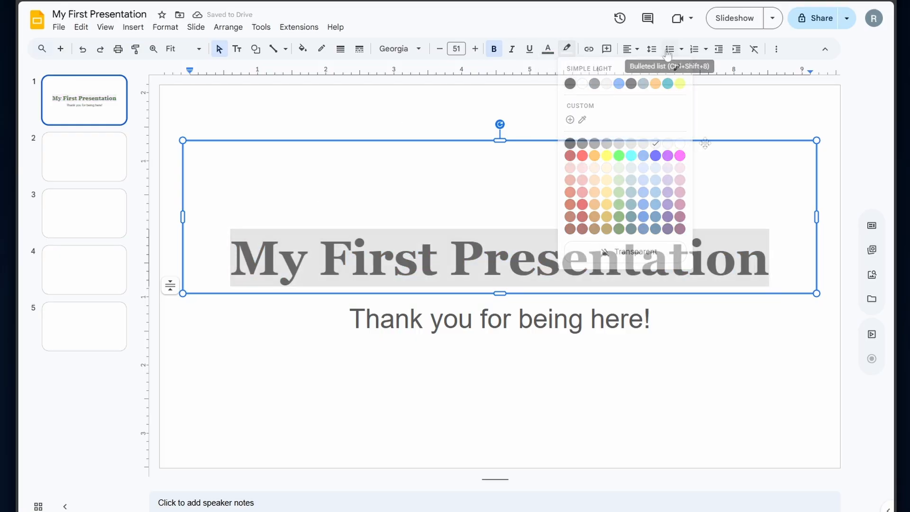
click(566, 49)
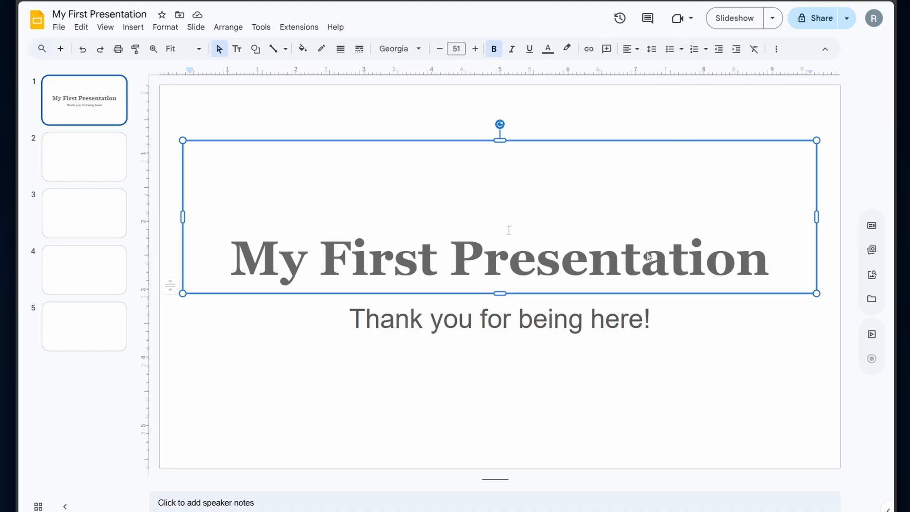
- Set the font of the subtitle "Thank you for being here!" to Georgia
click(650, 318)
drag(652, 317, 349, 318)
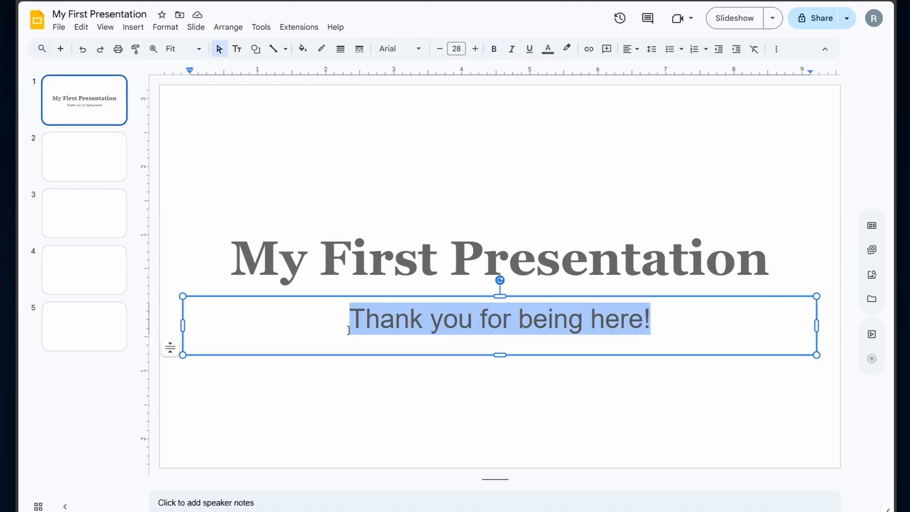
click(389, 51)
click(408, 160)
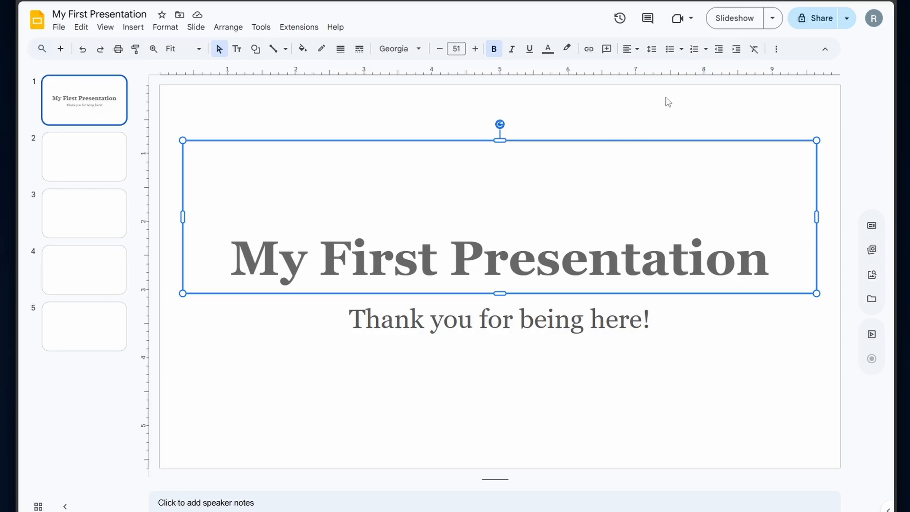
click(626, 113)
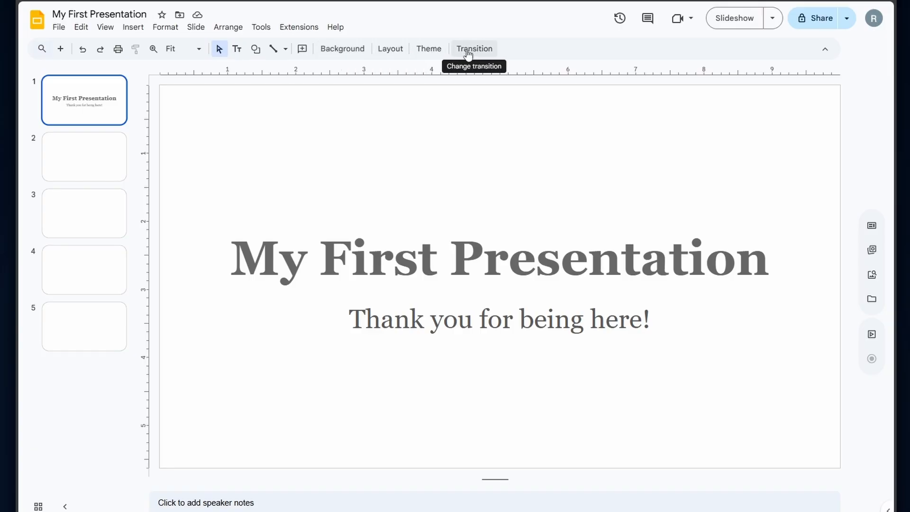
- Set slide 1's background to a solid light blue, checking the background image sources without inserting one
click(341, 49)
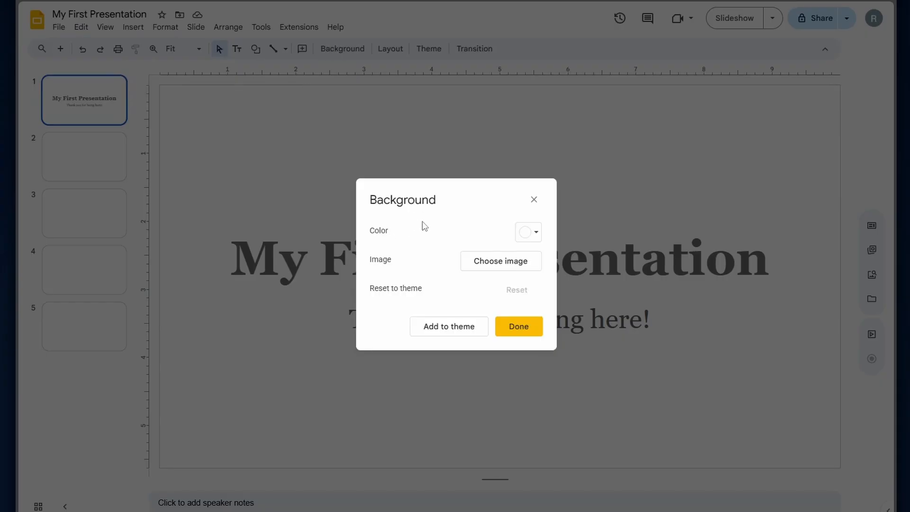
click(537, 234)
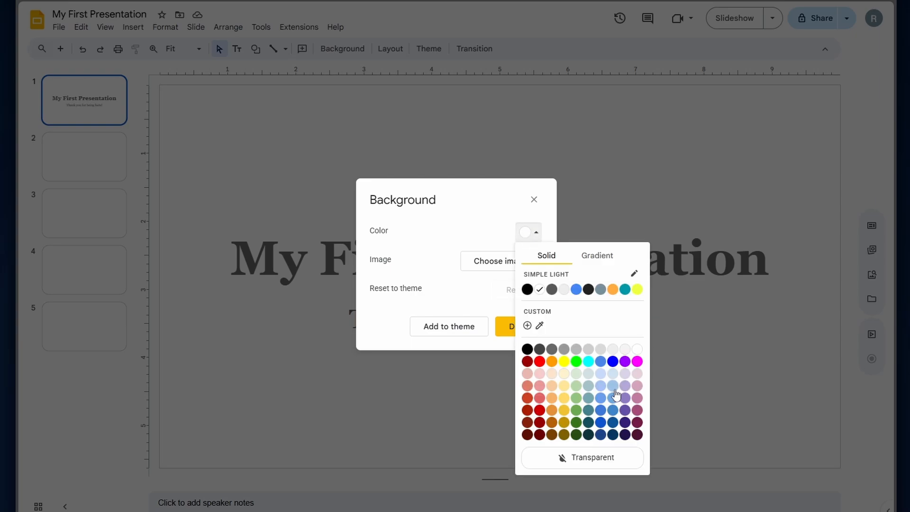
click(613, 374)
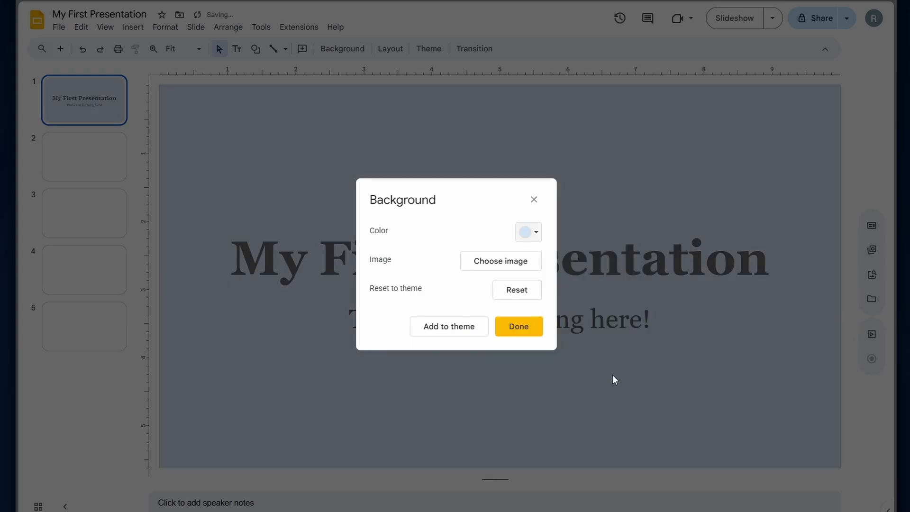
click(494, 265)
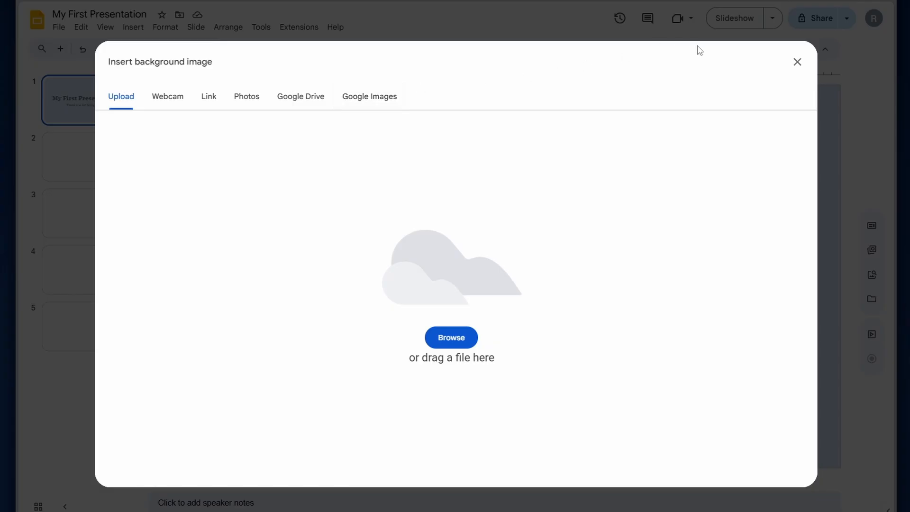
click(796, 62)
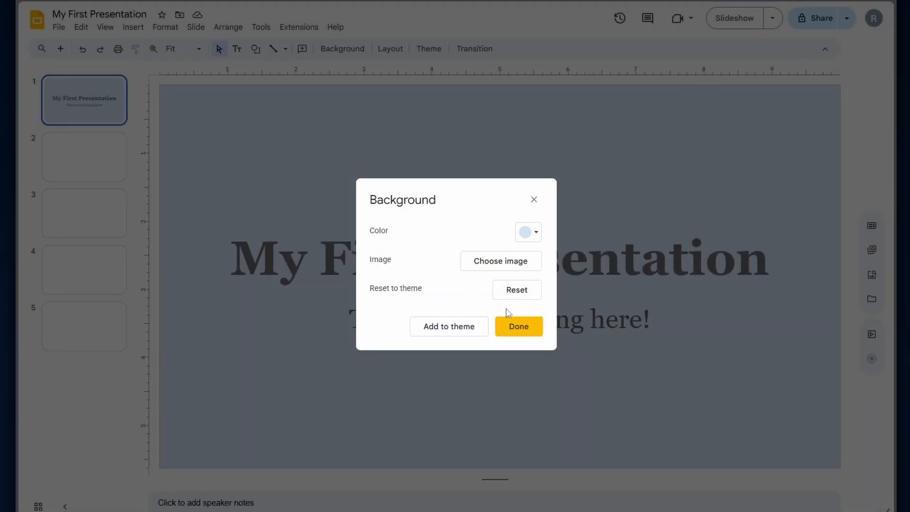
click(520, 329)
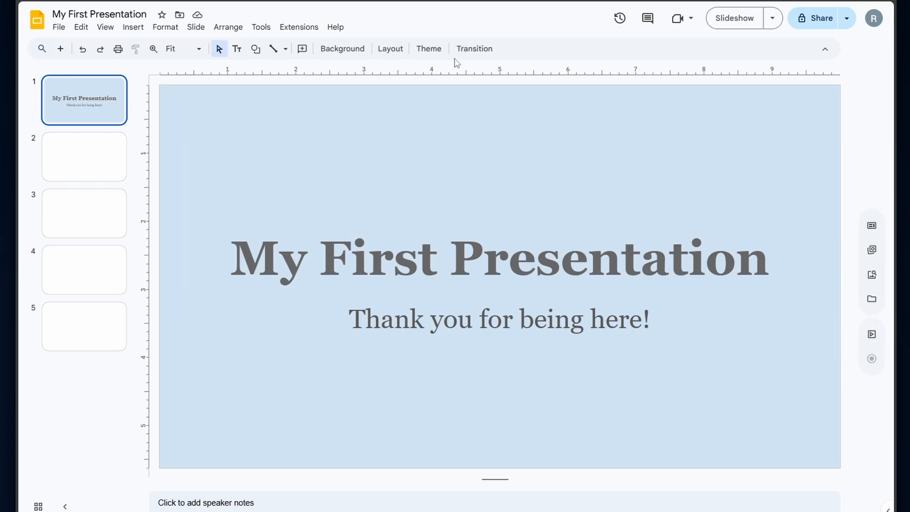
- Browse the slide layouts and built-in themes without applying one, and open slide 1's transition settings
click(391, 53)
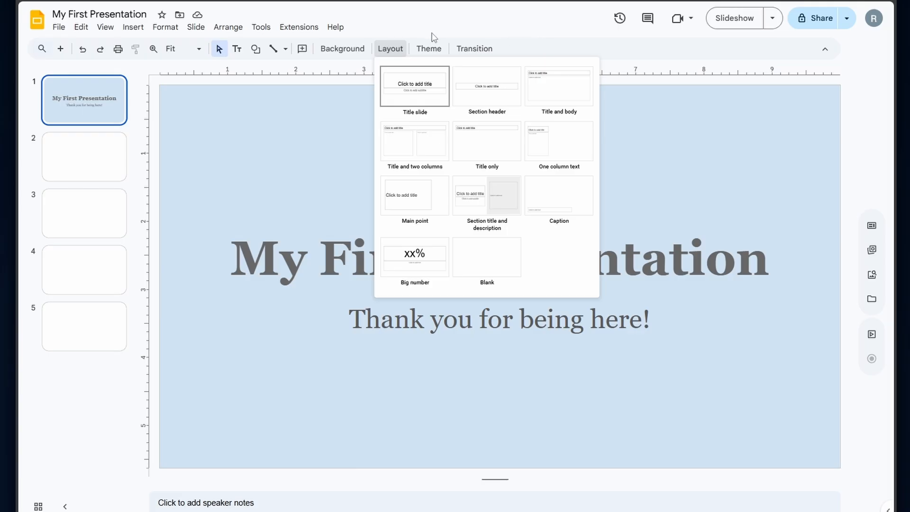
click(426, 48)
click(426, 49)
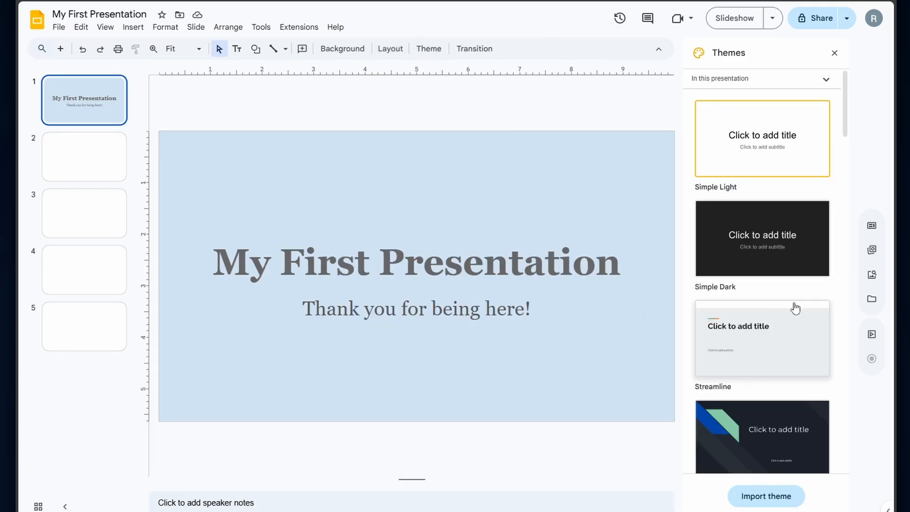
scroll(773, 140, down, 7)
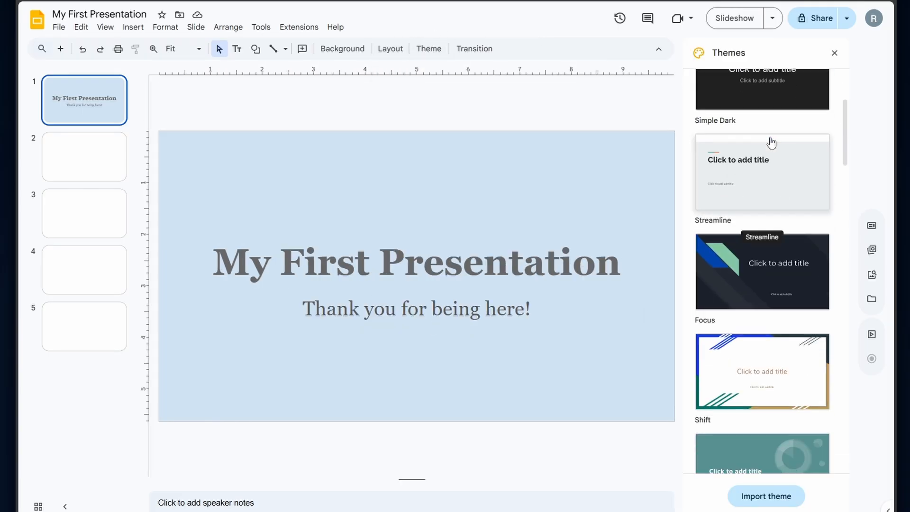
scroll(772, 142, down, 1)
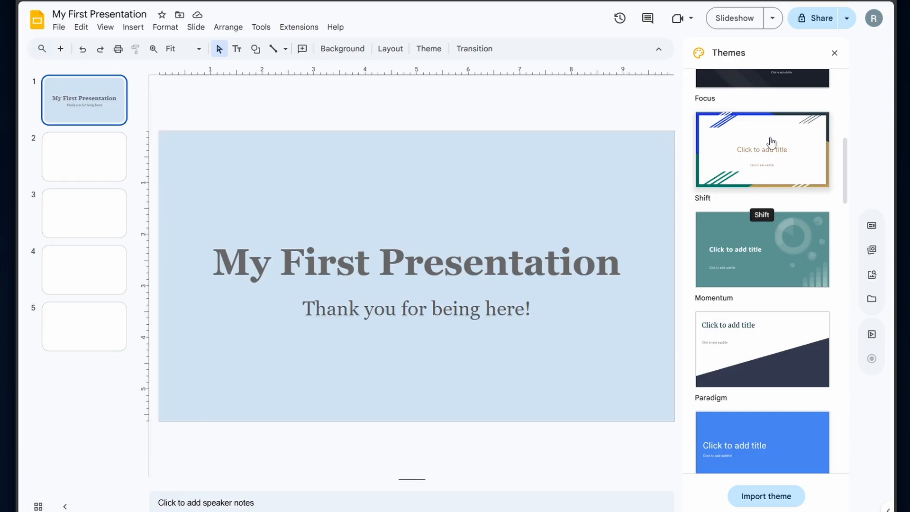
scroll(771, 143, down, 12)
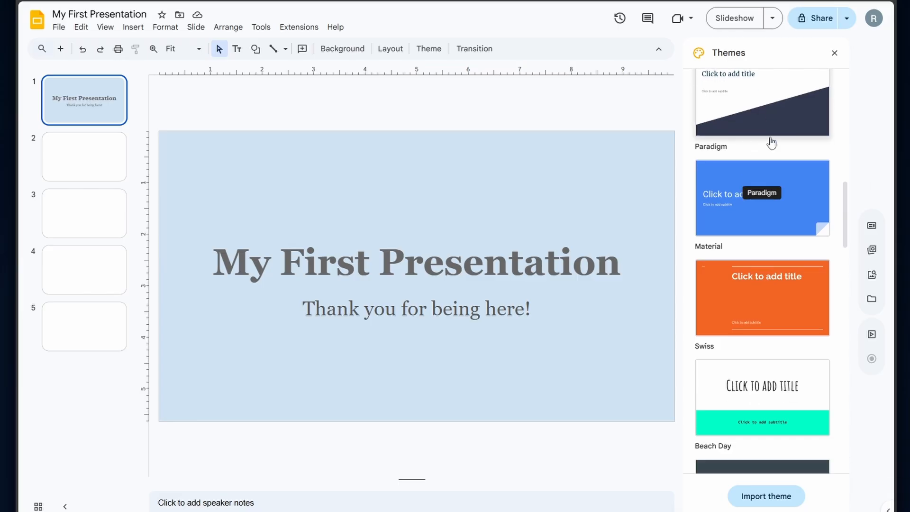
scroll(772, 142, down, 11)
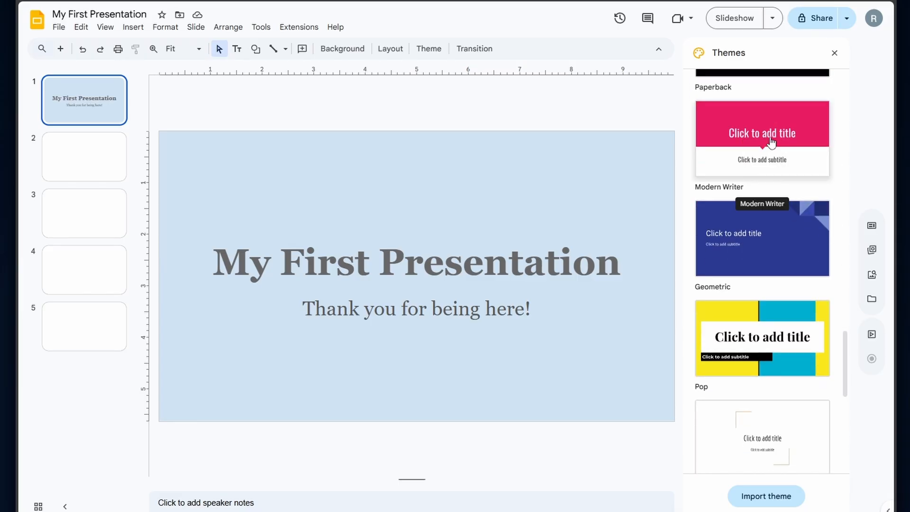
scroll(771, 141, up, 15)
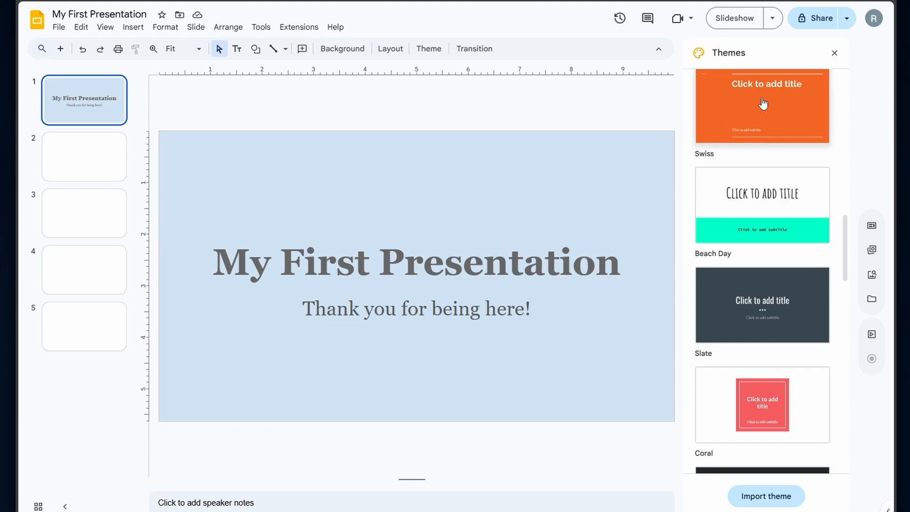
click(835, 53)
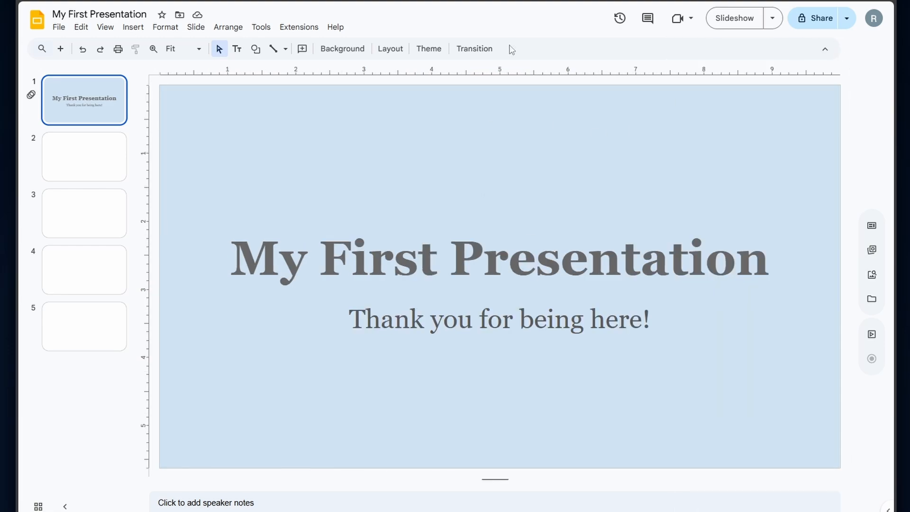
click(472, 52)
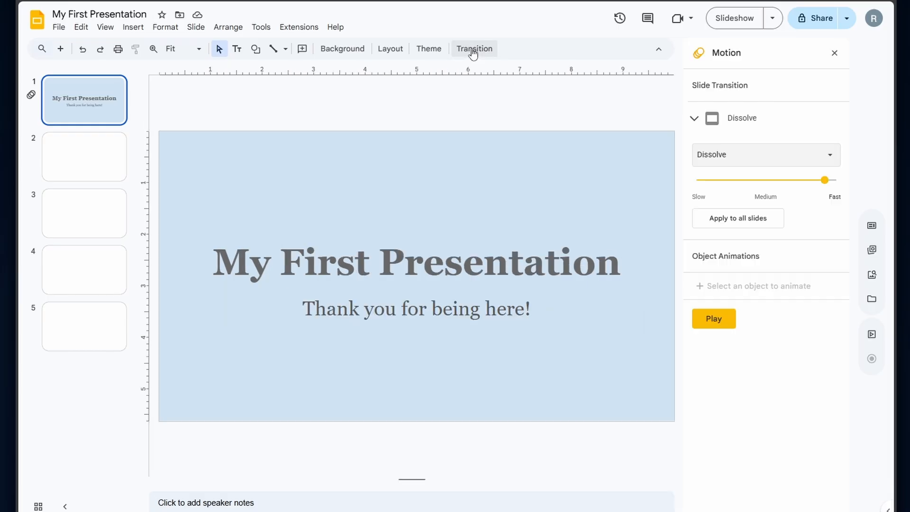
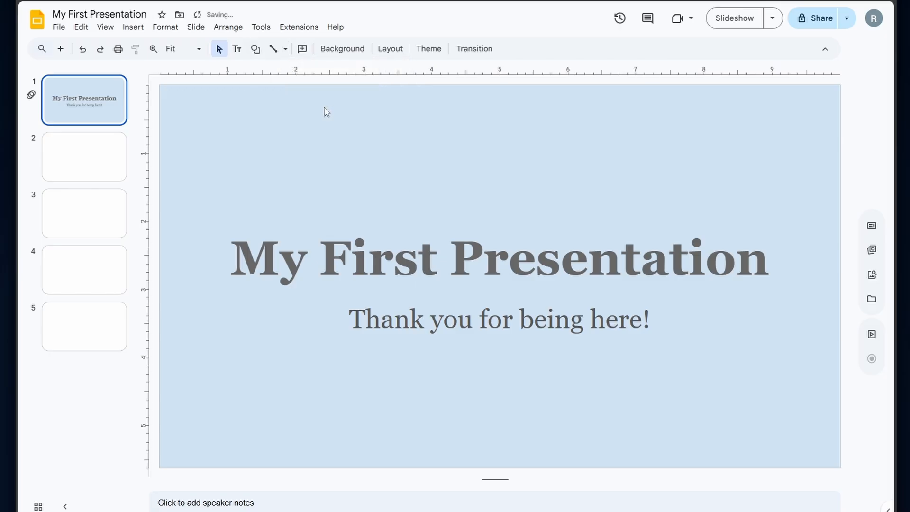
- Draw a rectangle about 1.4 by 0.6 inches above the title on slide 1, after checking the other shape categories
click(256, 49)
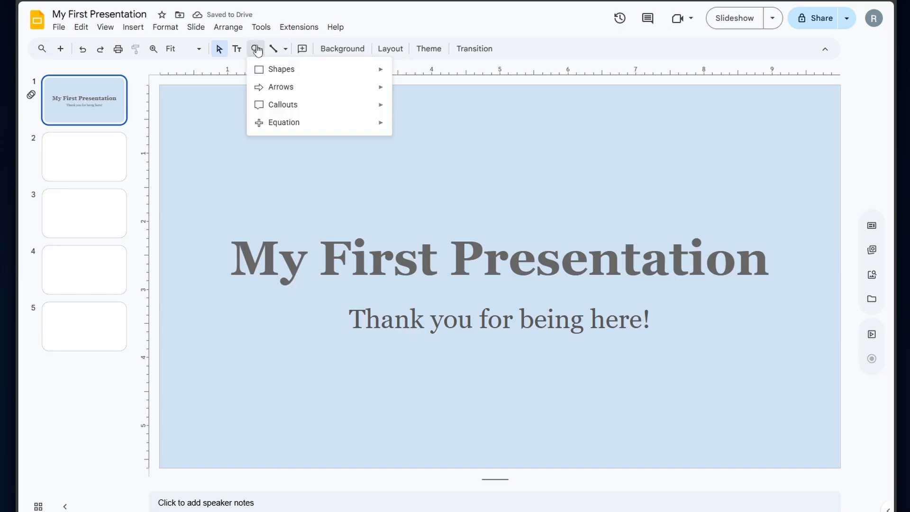
mouse_move(269, 70)
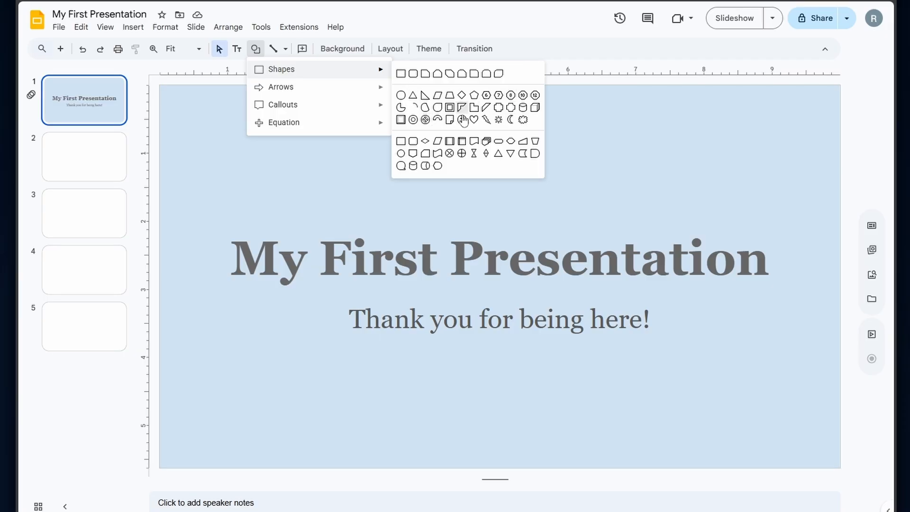
mouse_move(345, 96)
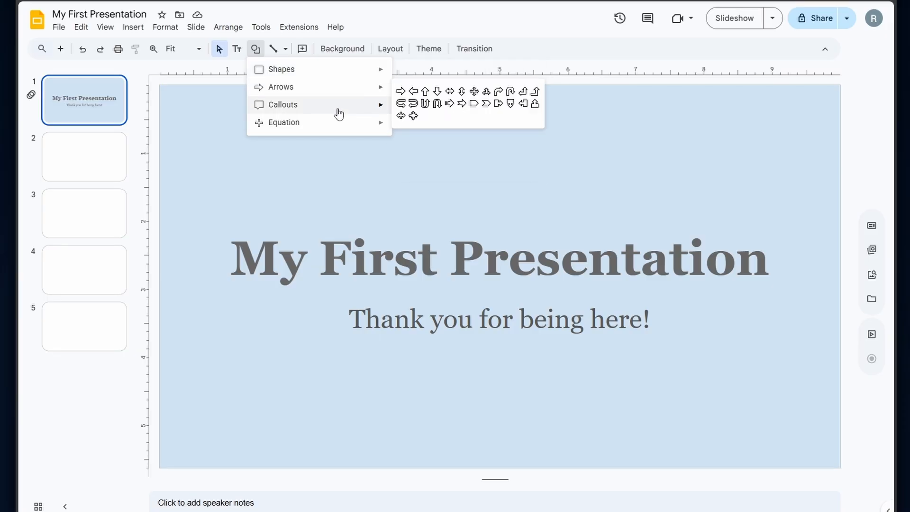
mouse_move(341, 129)
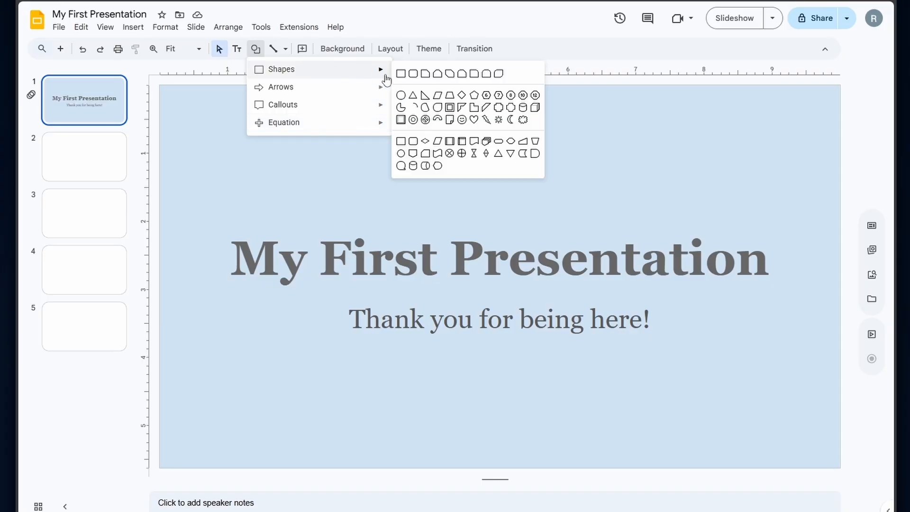
click(402, 75)
mouse_move(233, 108)
mouse_down()
mouse_move(333, 142)
mouse_move(329, 150)
mouse_up()
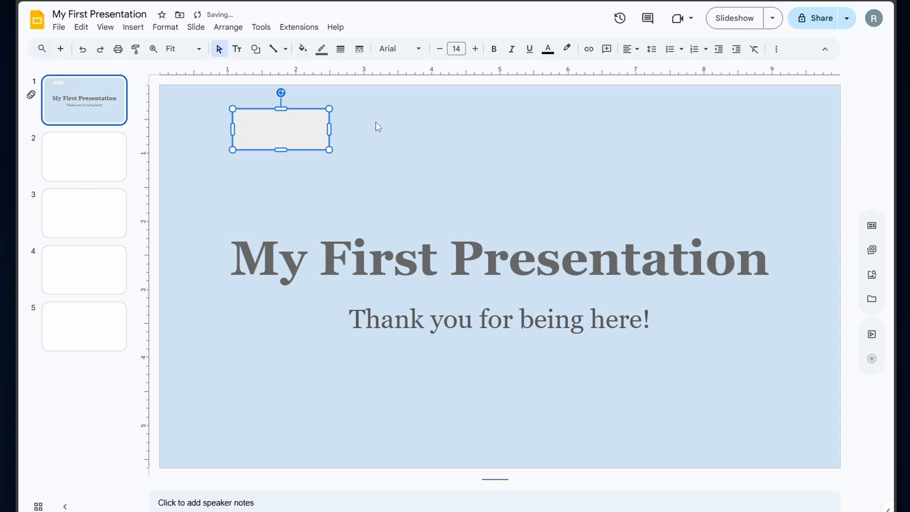
- Duplicate the rectangle on slide 1 and place the copy to its right at the same height
click(363, 120)
click(279, 129)
click(397, 122)
key(ctrl+v)
drag(301, 145, 397, 135)
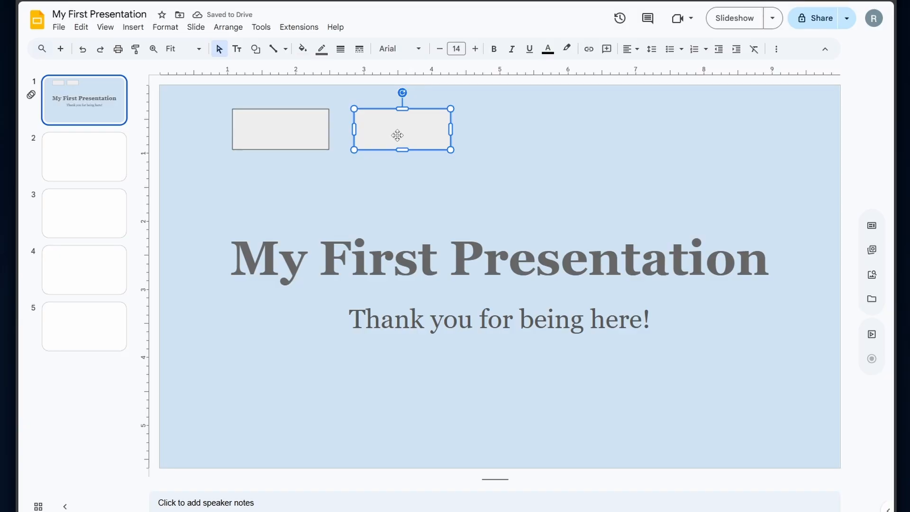
click(509, 129)
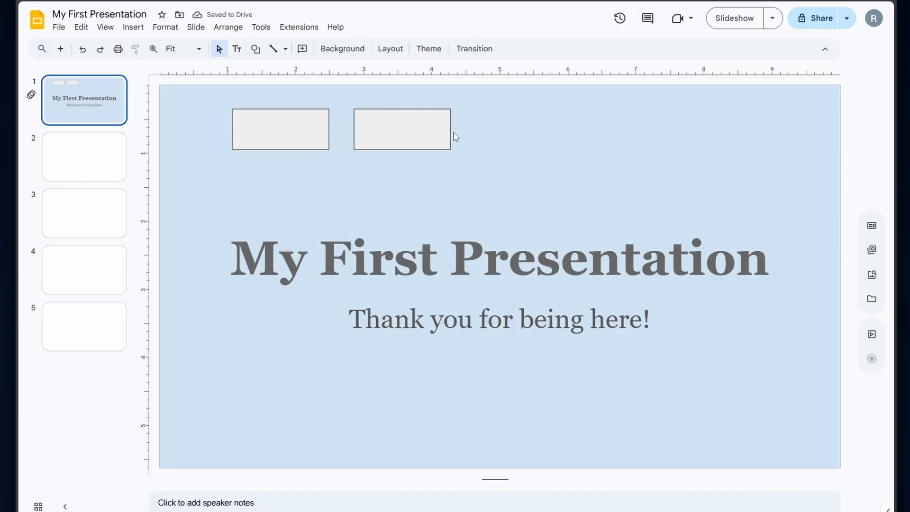
- Connect the facing sides of the two rectangles on slide 1 with a straight horizontal line
click(271, 52)
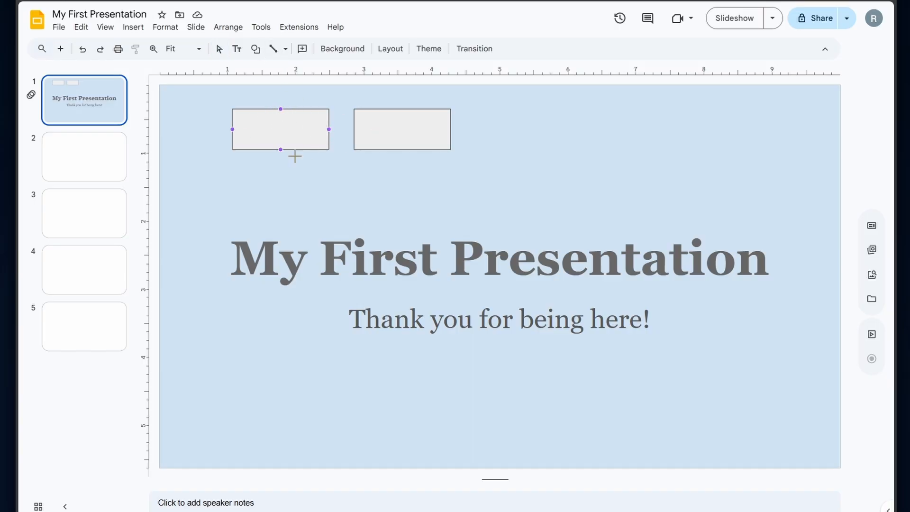
drag(328, 129, 354, 129)
click(429, 129)
click(646, 173)
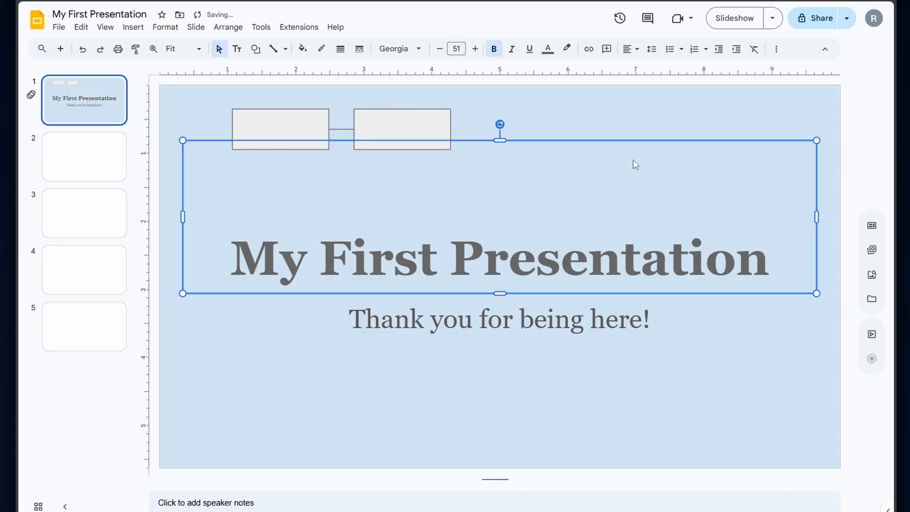
click(691, 117)
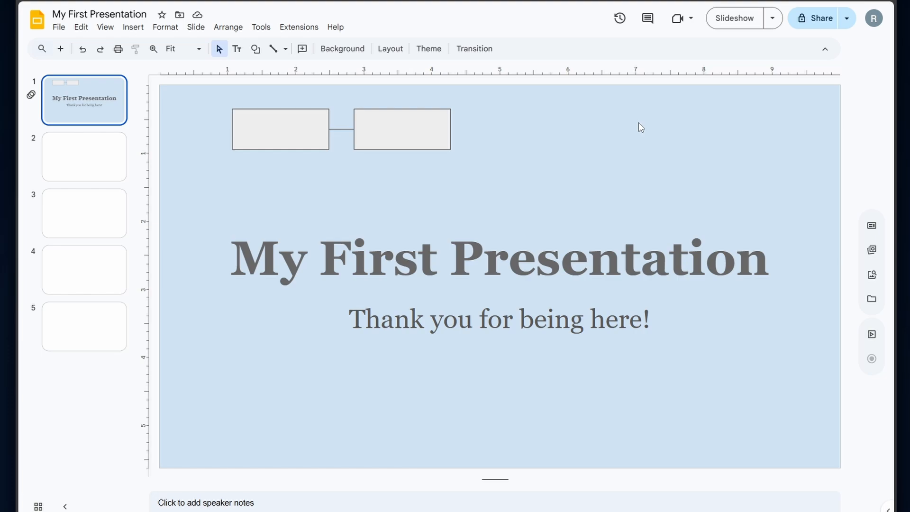
- Delete both rectangles and their connecting line from slide 1
drag(526, 128, 190, 106)
key(Delete)
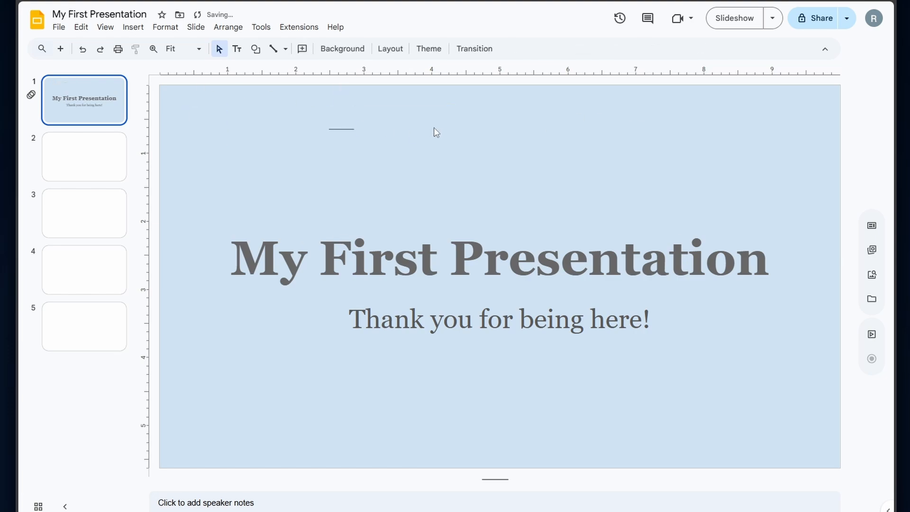
drag(434, 128, 317, 146)
click(362, 104)
drag(315, 111, 357, 137)
key(Delete)
- Open slide 2 and review the kinds of content it can hold, including the video search, without inserting anything
click(102, 159)
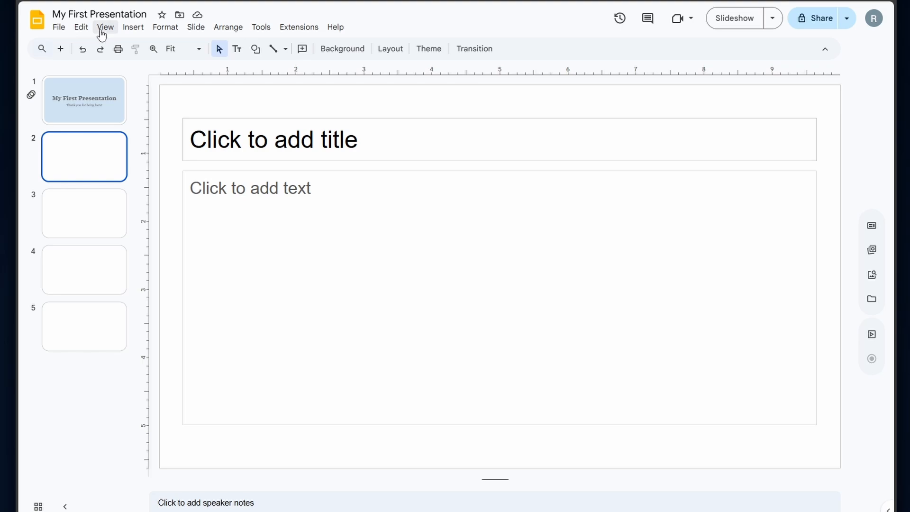
click(134, 29)
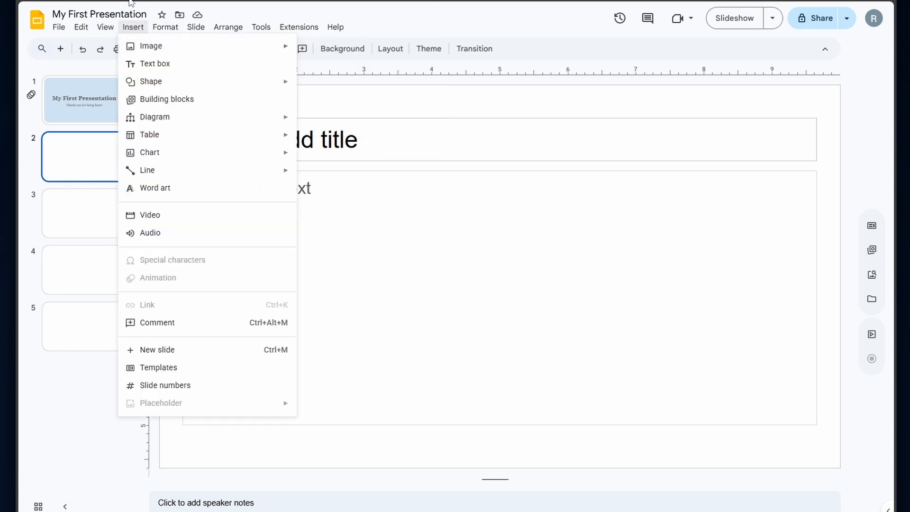
mouse_move(160, 49)
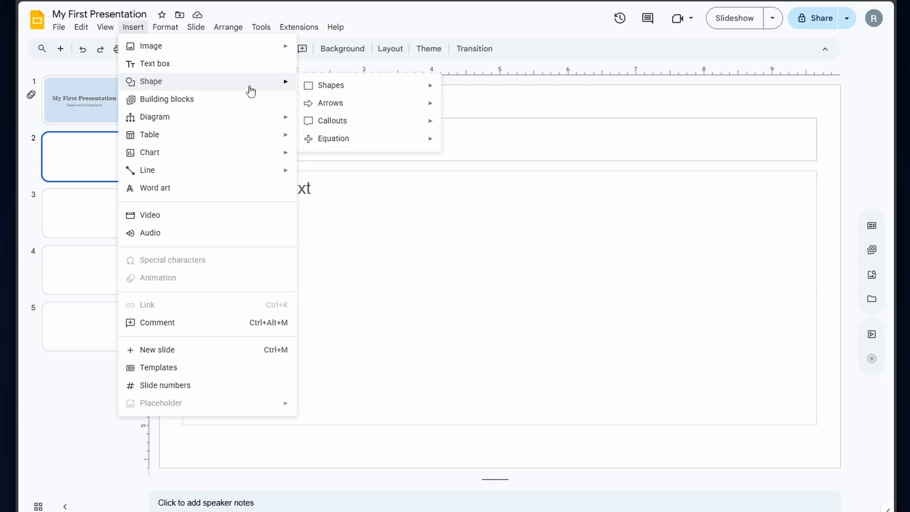
mouse_move(242, 127)
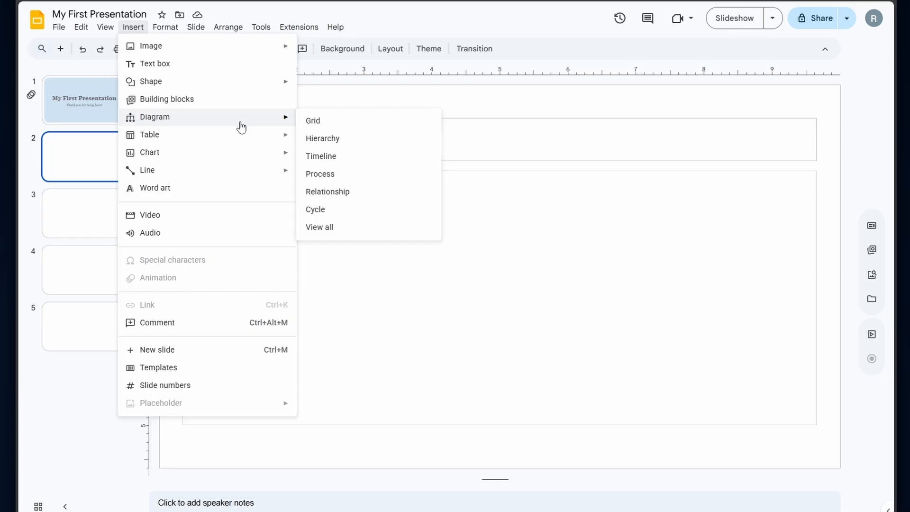
mouse_move(231, 141)
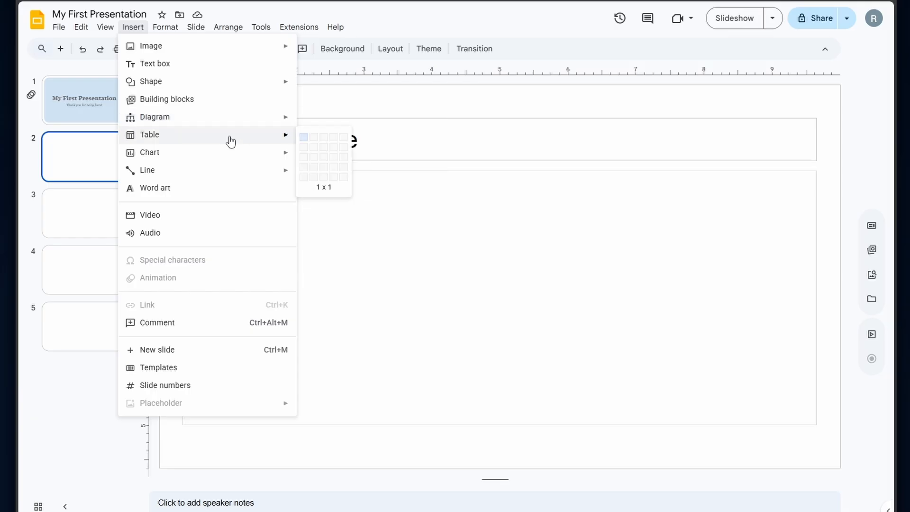
mouse_move(233, 179)
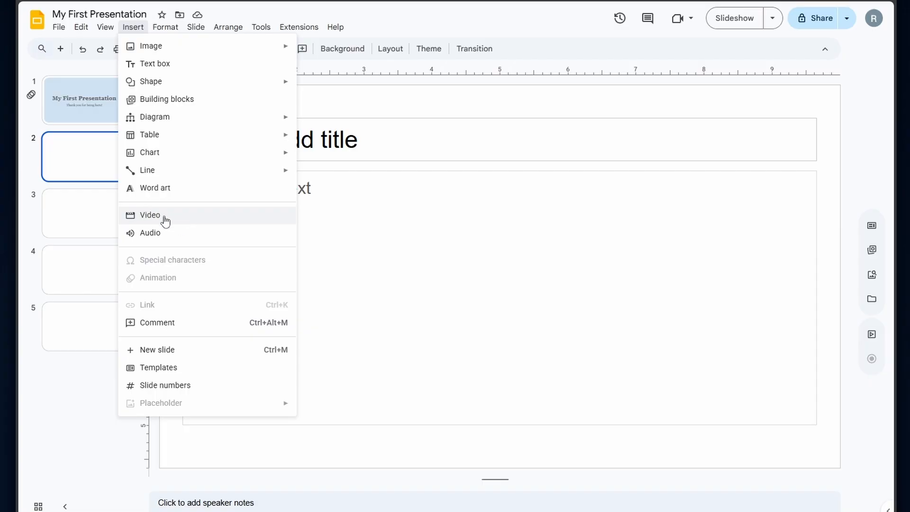
click(165, 219)
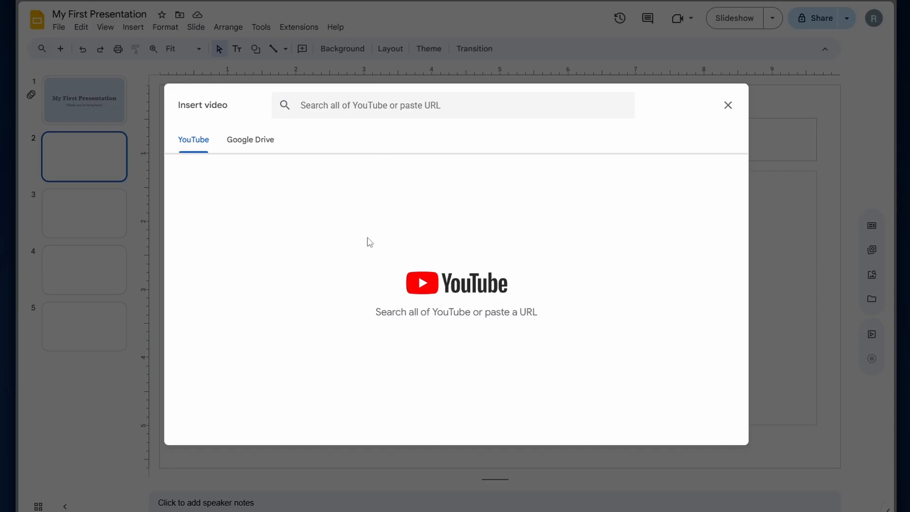
click(728, 105)
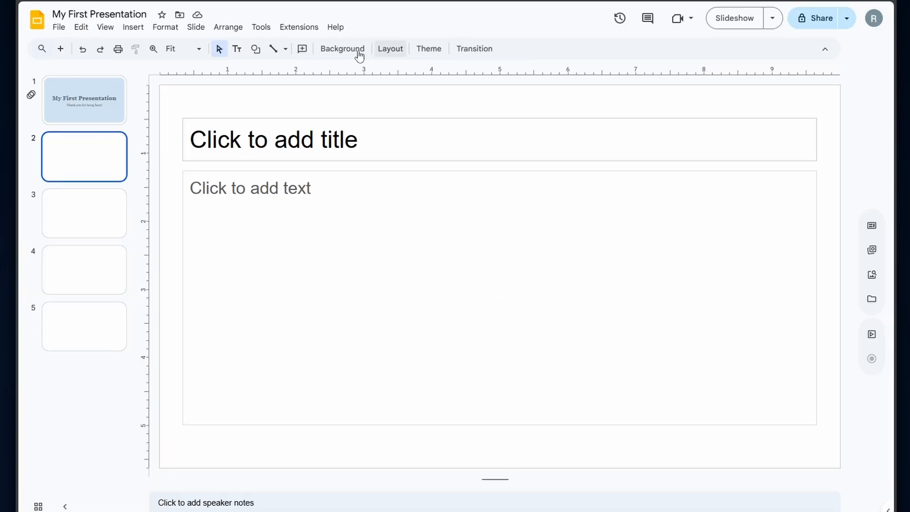
- Insert a stock image of a deep blue sky with scattered white clouds on slide 2
click(128, 29)
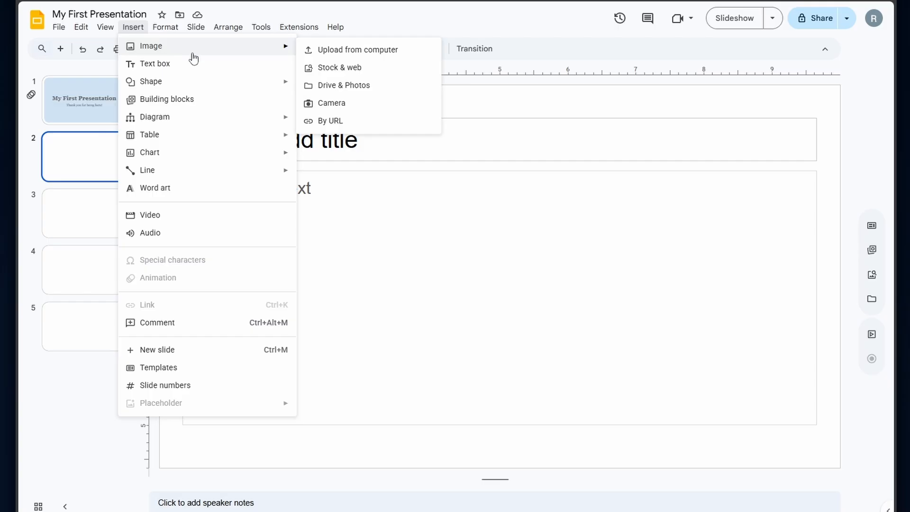
click(333, 71)
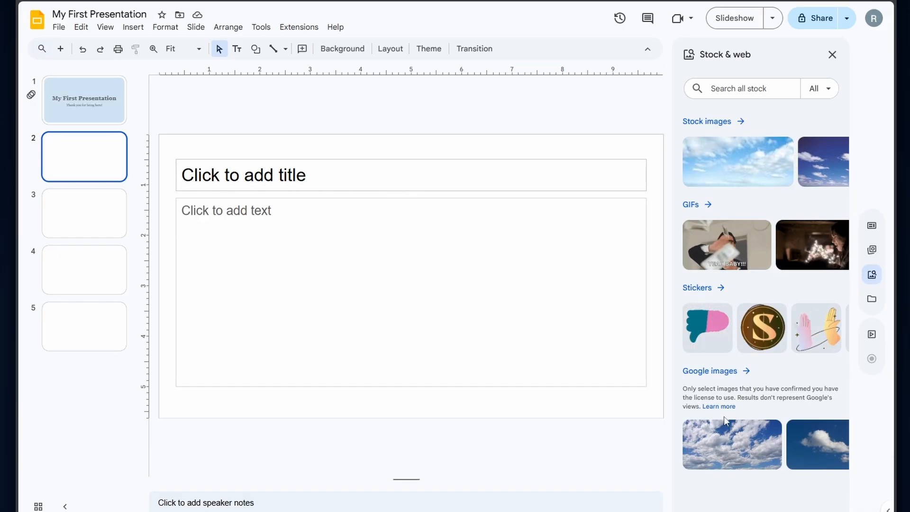
click(719, 123)
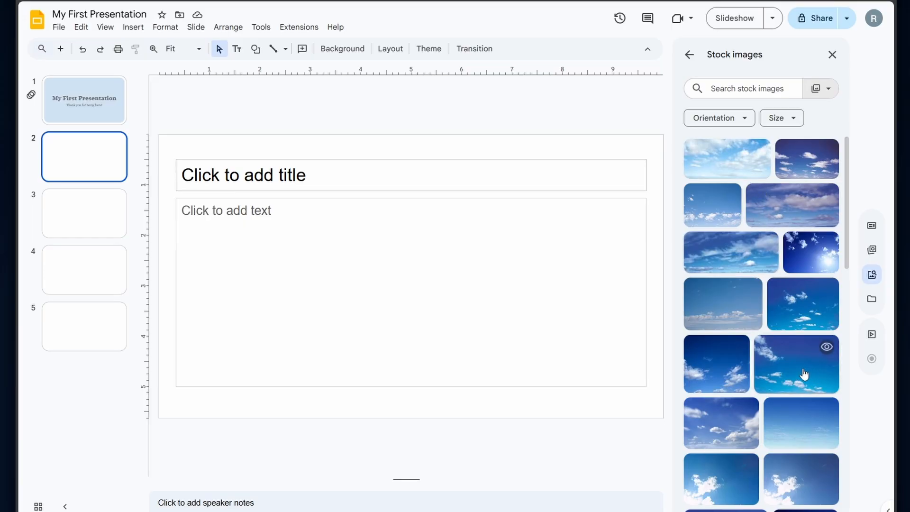
click(779, 353)
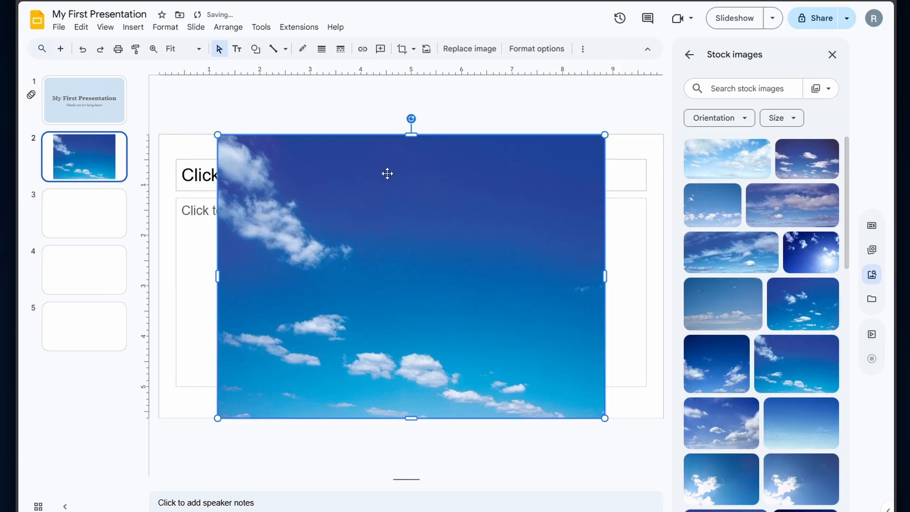
- Move and stretch the sky image so it covers the whole of slide 2 from edge to edge
drag(436, 287, 386, 290)
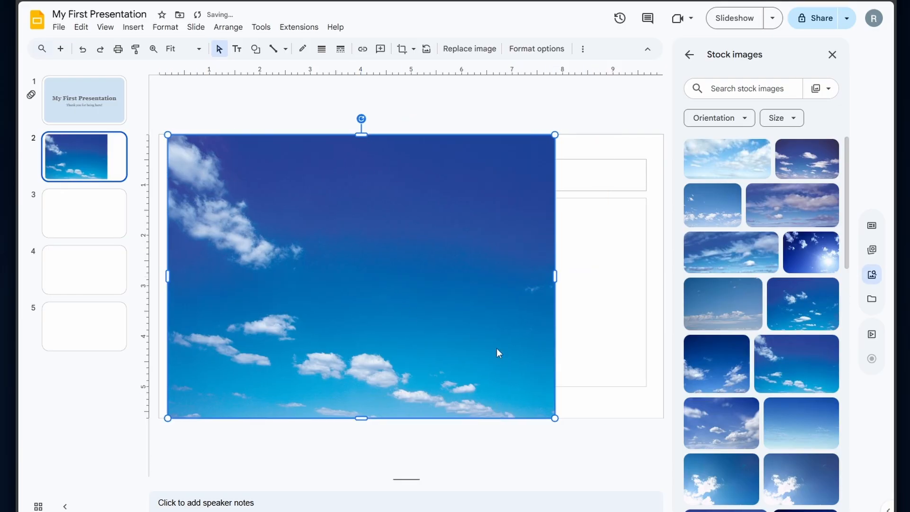
drag(555, 418, 559, 420)
drag(559, 278, 663, 280)
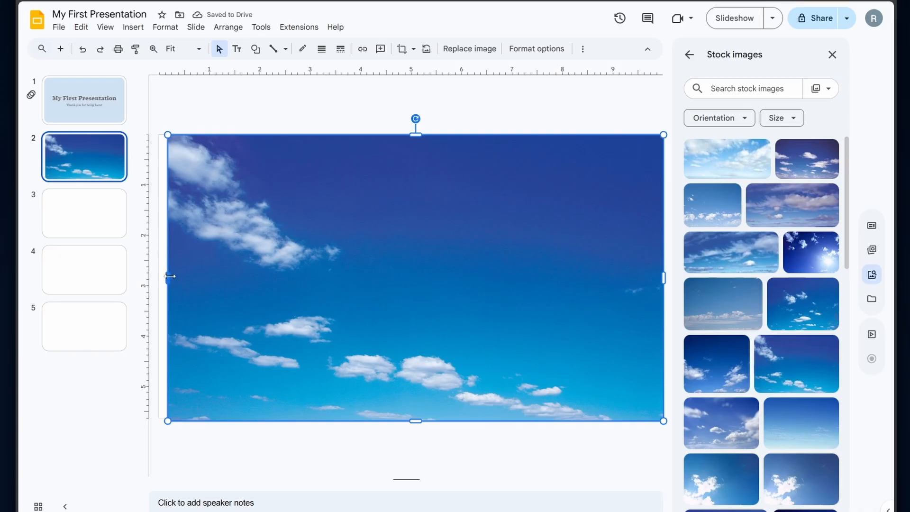
drag(167, 278, 159, 279)
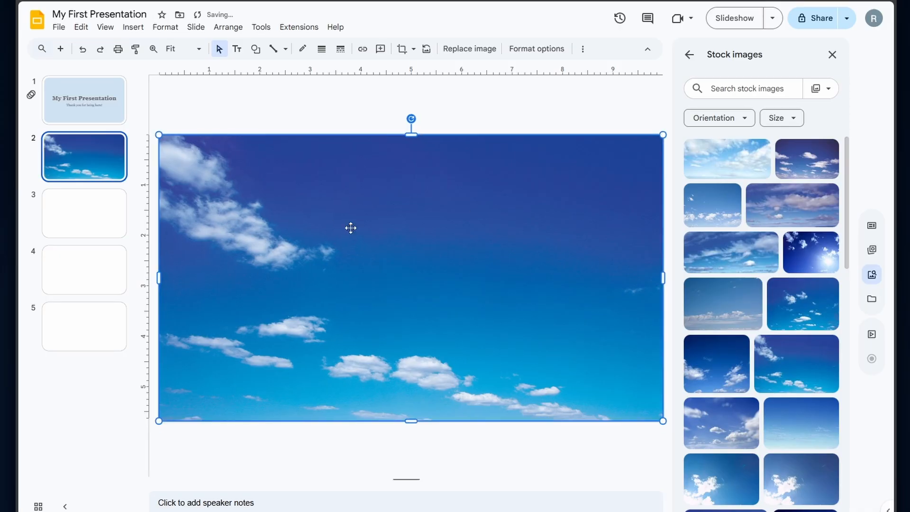
click(560, 125)
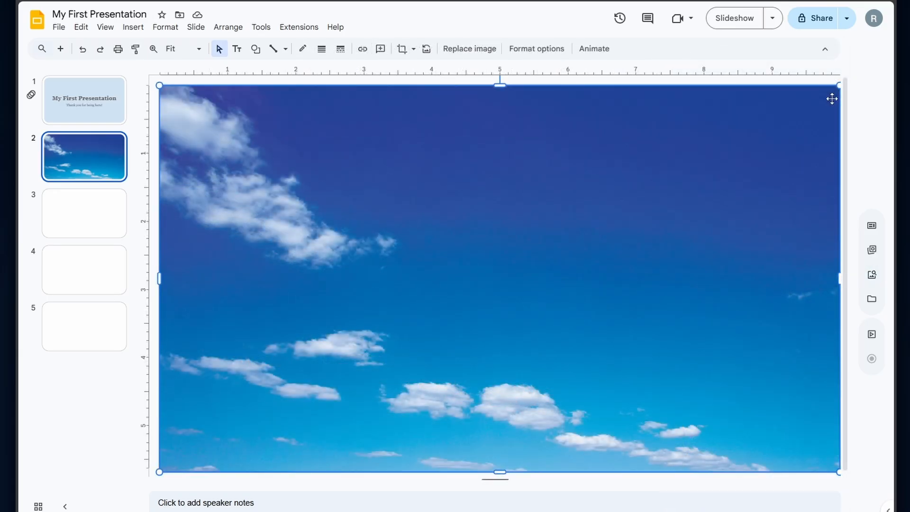
- Send the sky image to the back of slide 2, behind the title and text placeholders
click(532, 51)
right_click(345, 131)
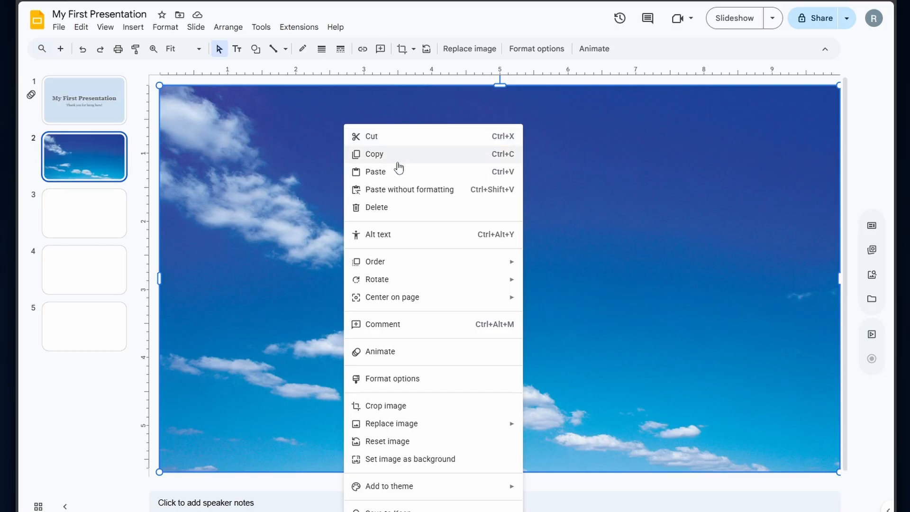
mouse_move(422, 265)
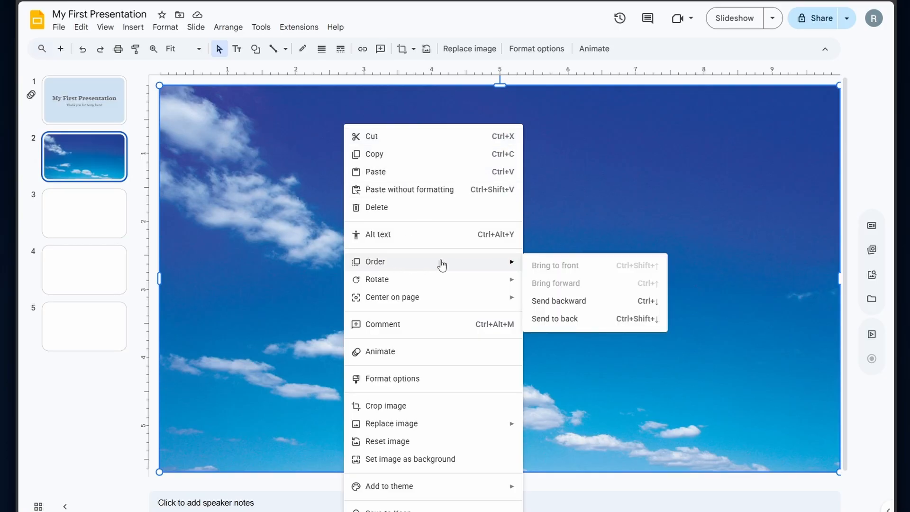
click(563, 303)
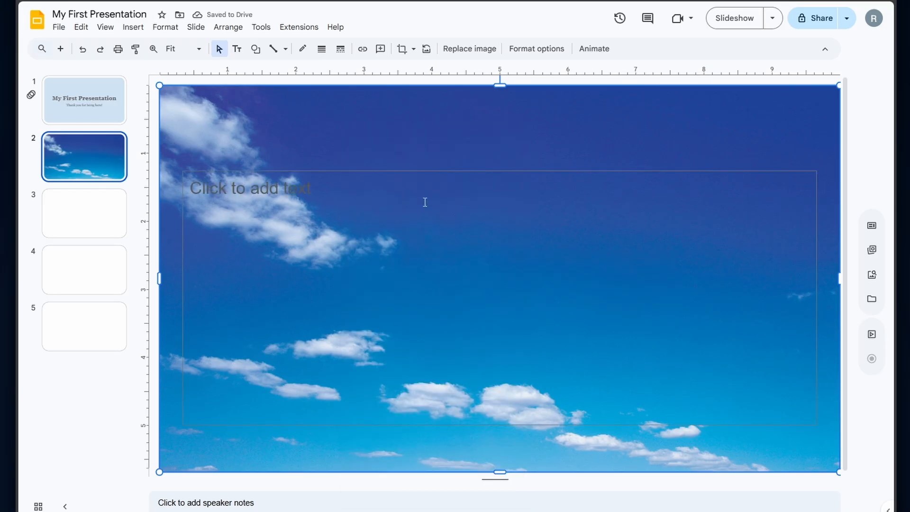
right_click(499, 120)
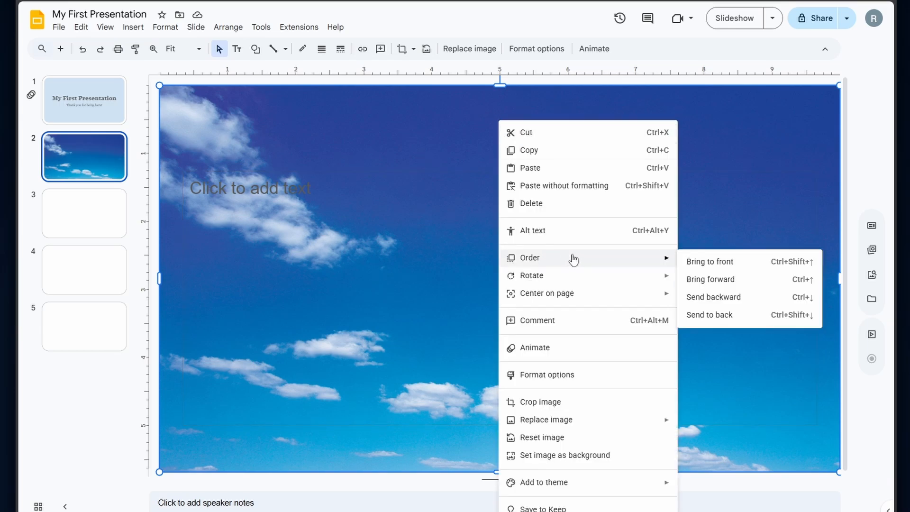
mouse_move(654, 260)
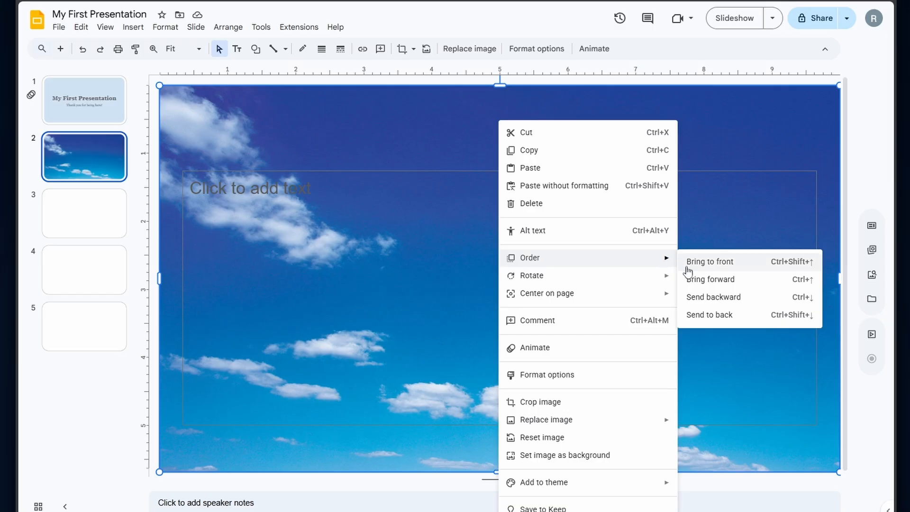
click(709, 315)
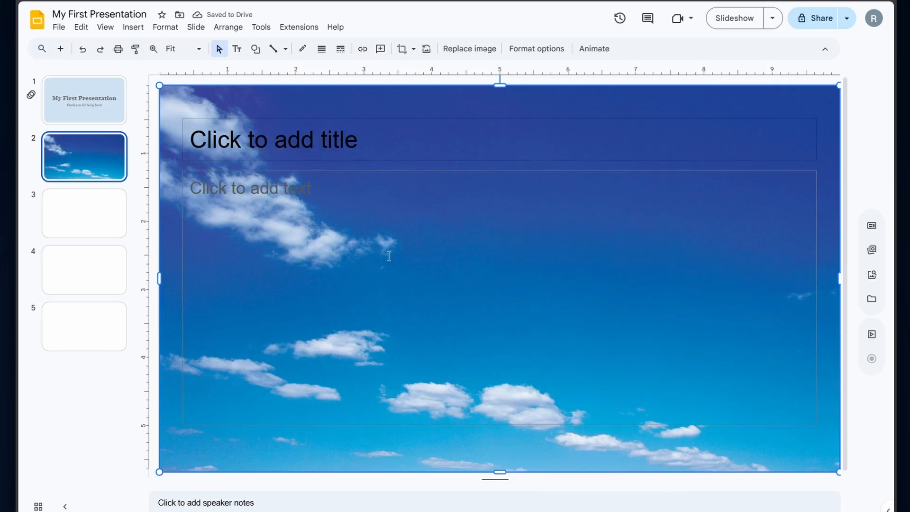
- Enter "This is my second slide" as the title of slide 2
click(374, 146)
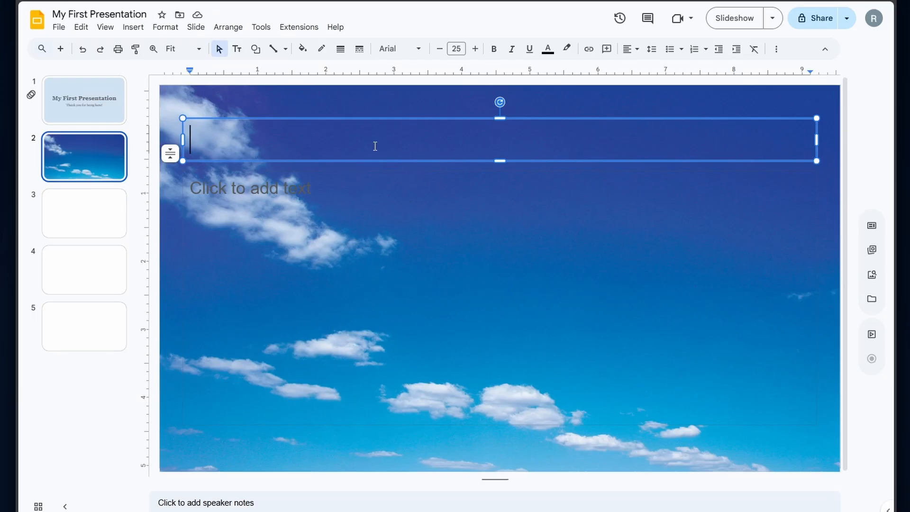
text(This is my )
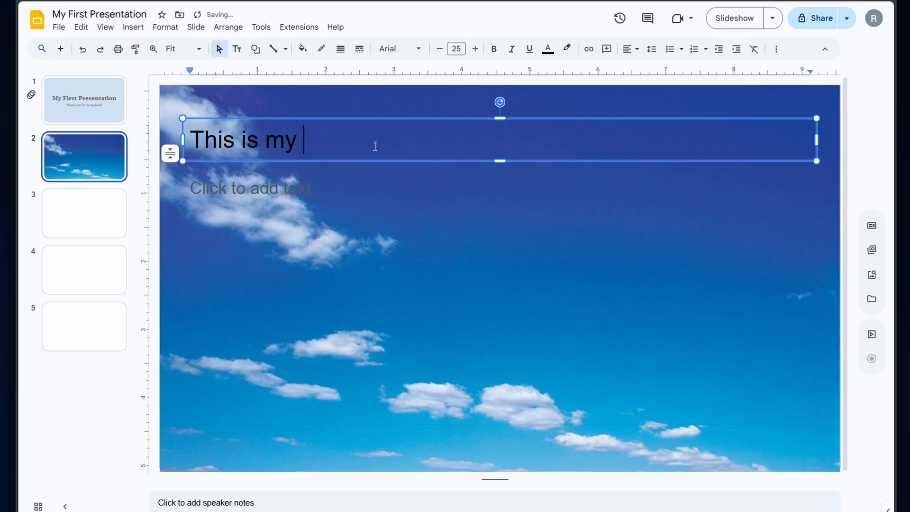
text(sec)
key(BackSpace)
key(BackSpace)
key(BackSpace)
key(BackSpace)
text(second)
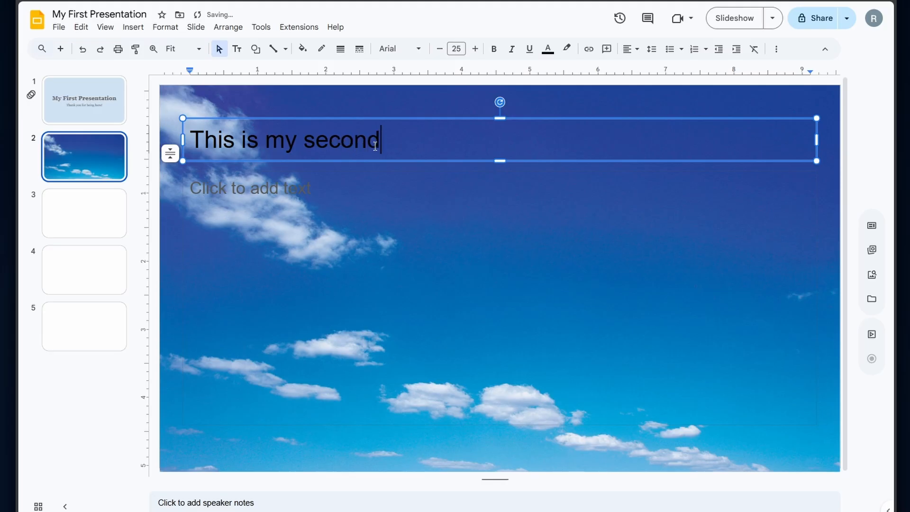
text( slide)
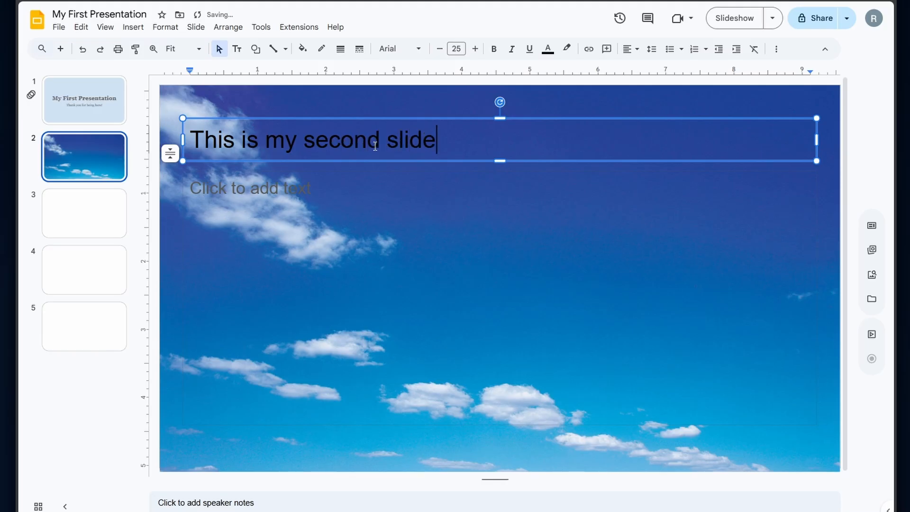
- Set the text color of the slide 2 title to white
drag(448, 144, 179, 134)
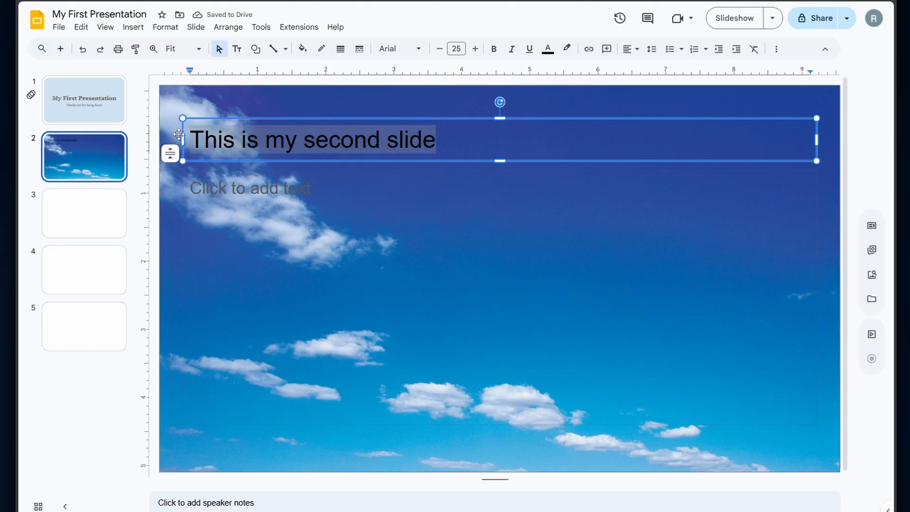
click(548, 49)
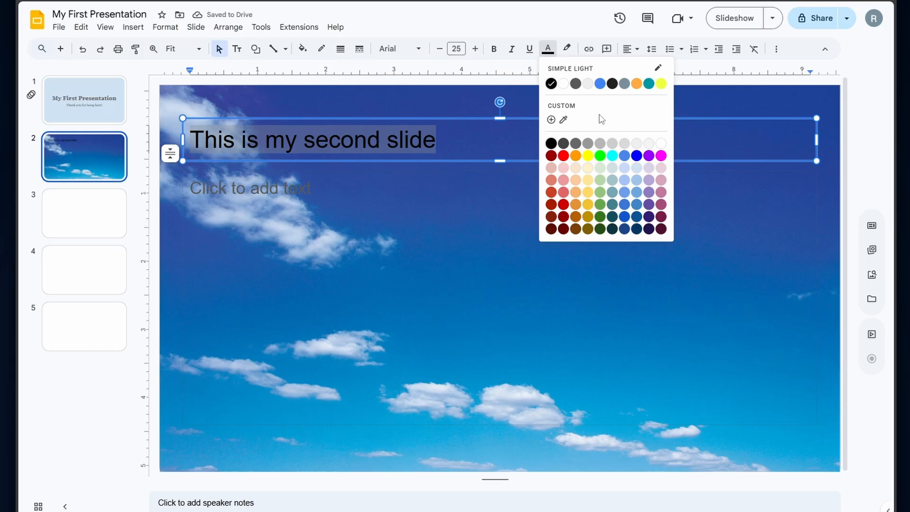
click(657, 147)
- Enter "This is a description of it" in the body placeholder of slide 2 and color that text white
click(360, 256)
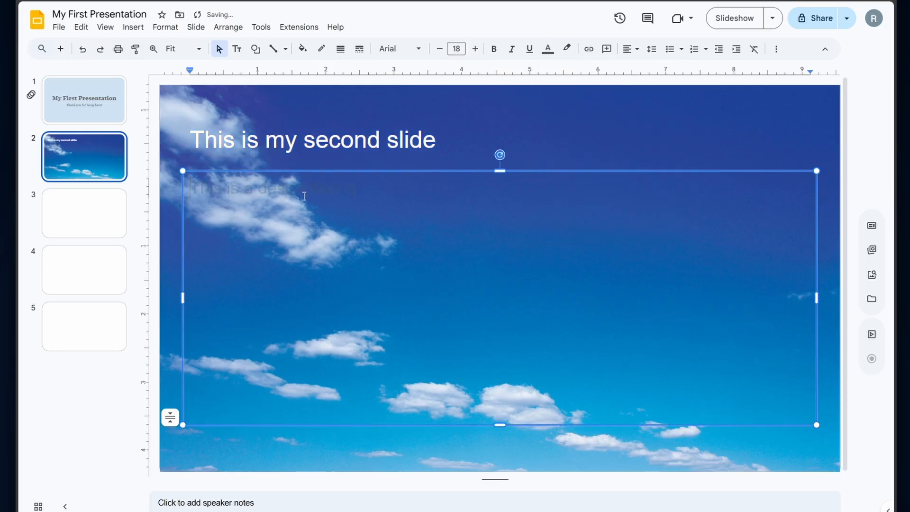
text(This is a description of it)
triple_click(305, 194)
click(547, 49)
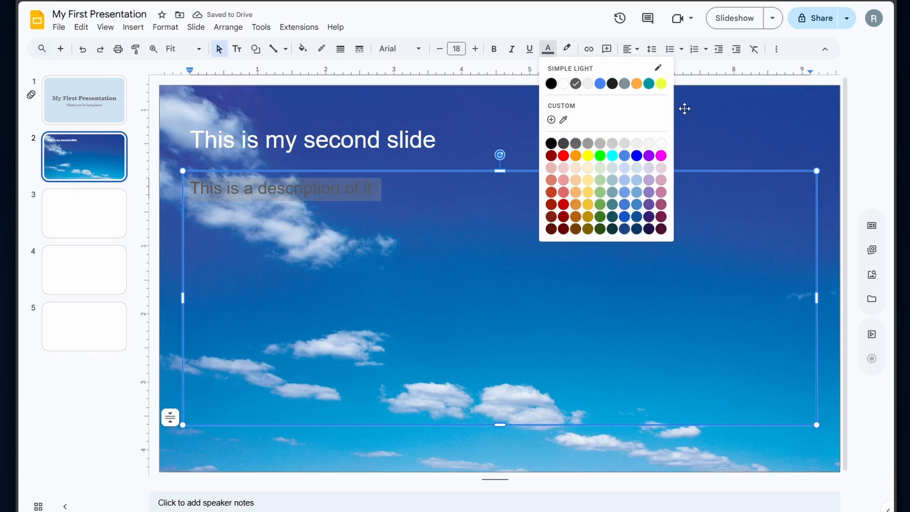
click(661, 144)
click(542, 220)
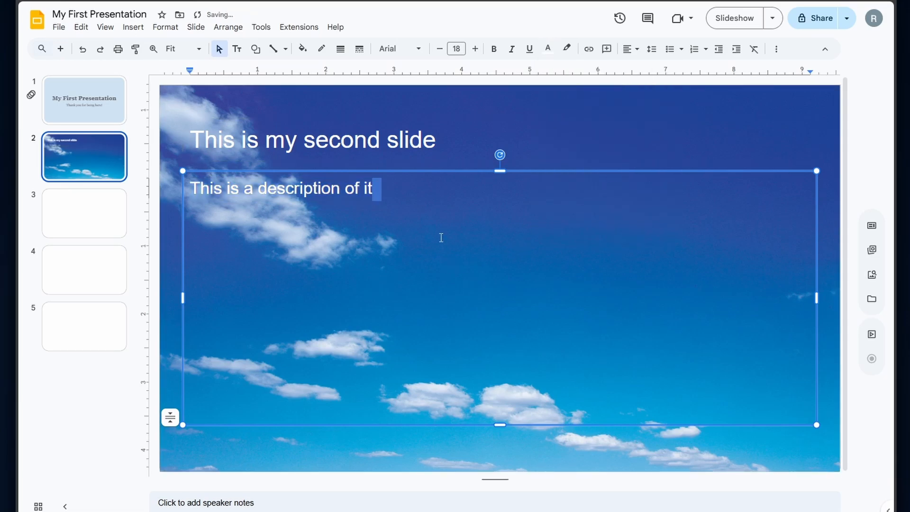
- Center the description line horizontally within its text box on slide 2
drag(397, 192, 189, 191)
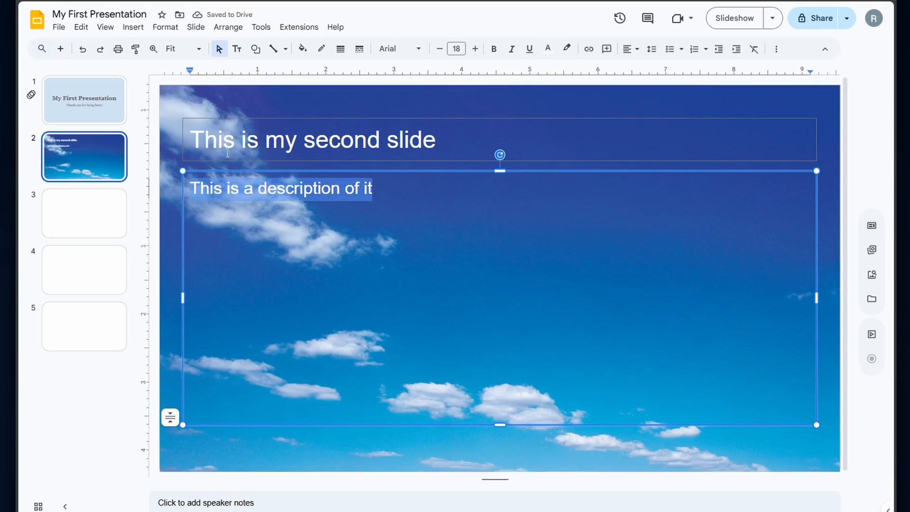
click(627, 49)
click(648, 69)
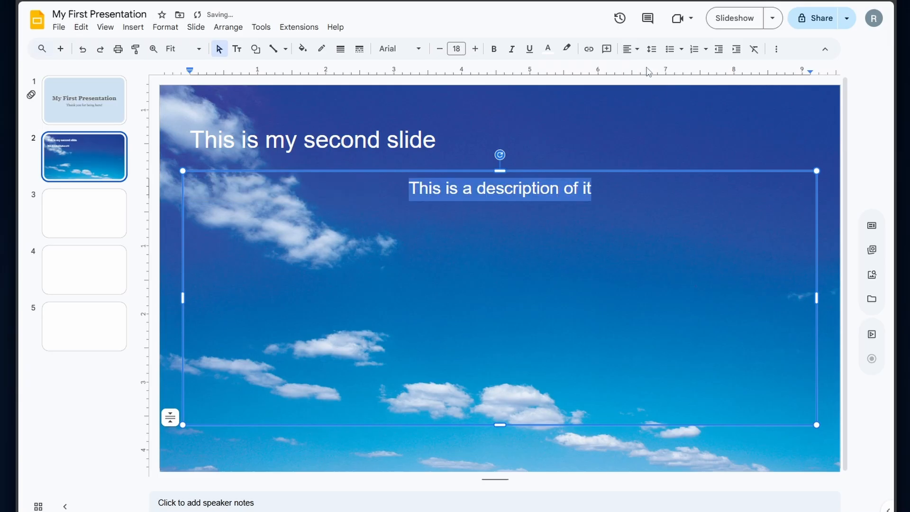
- Select the full title text on slide 2 to change its alignment
click(441, 137)
click(434, 139)
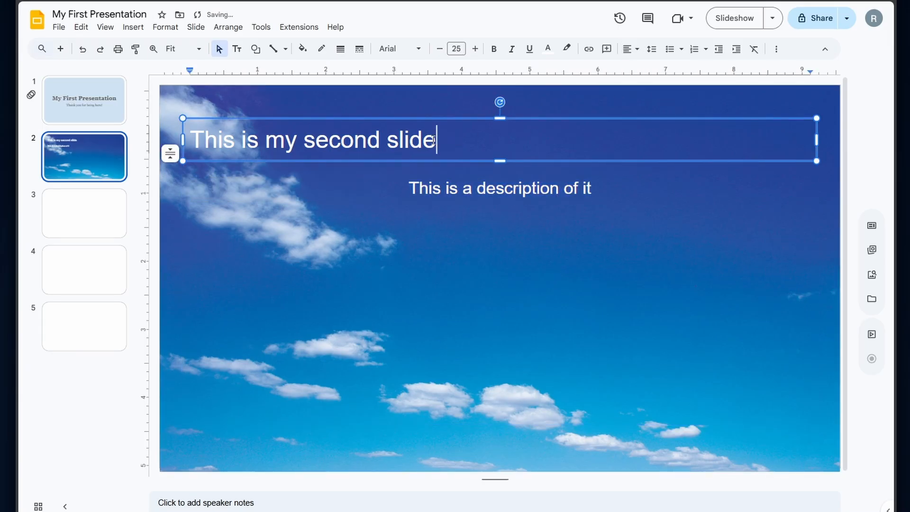
drag(434, 140, 188, 140)
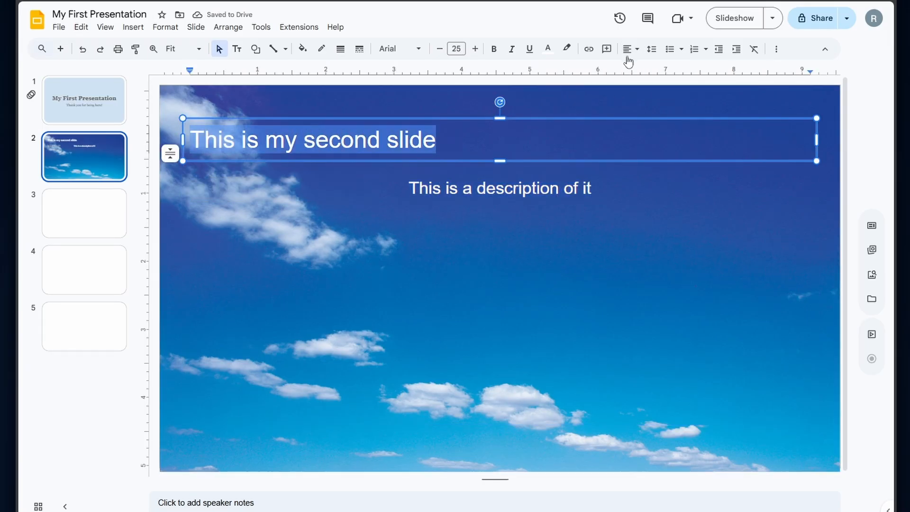